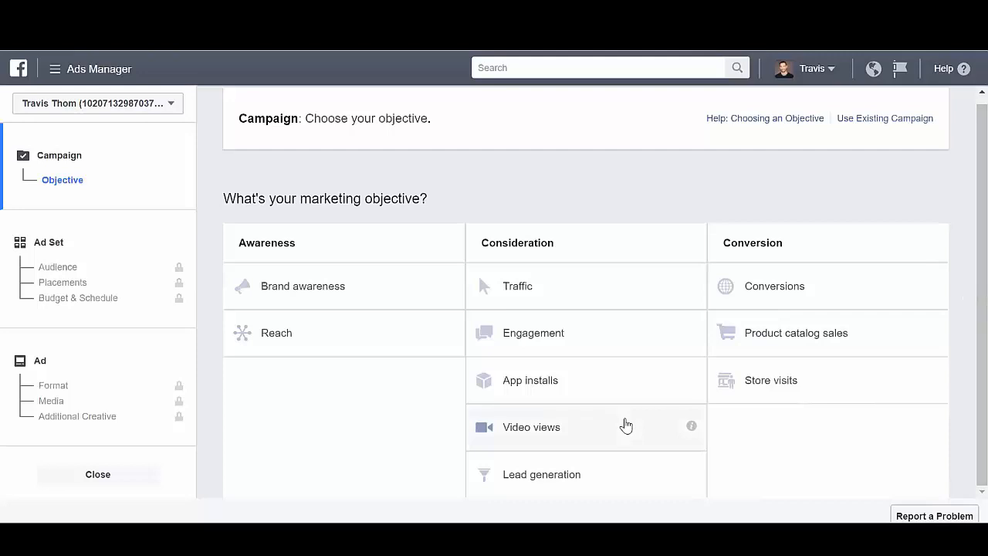
Choose Video views as the campaign's marketing objective and bring up its campaign settings.
click(626, 425)
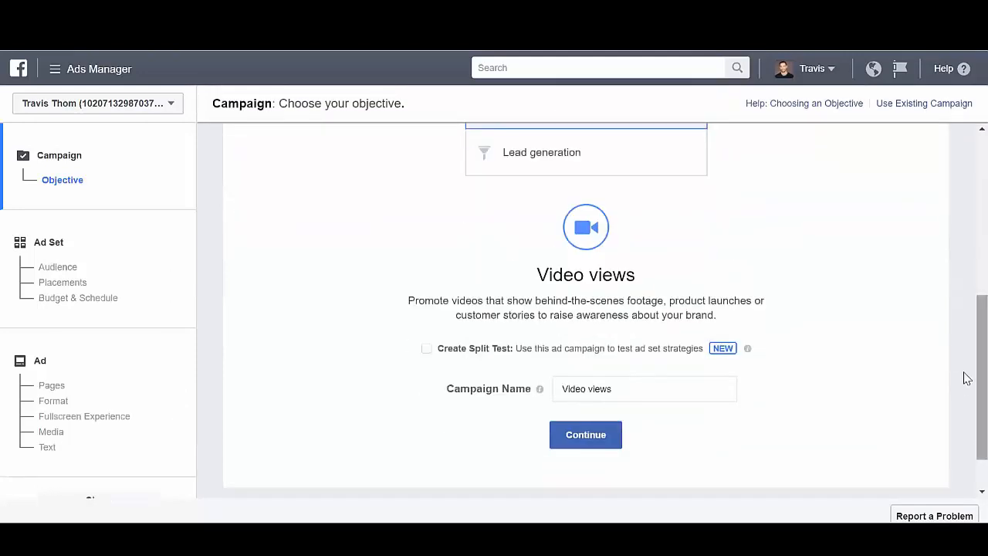
scroll(964, 377, down, 1)
scroll(965, 339, up, 2)
scroll(964, 301, up, 1)
scroll(964, 302, down, 3)
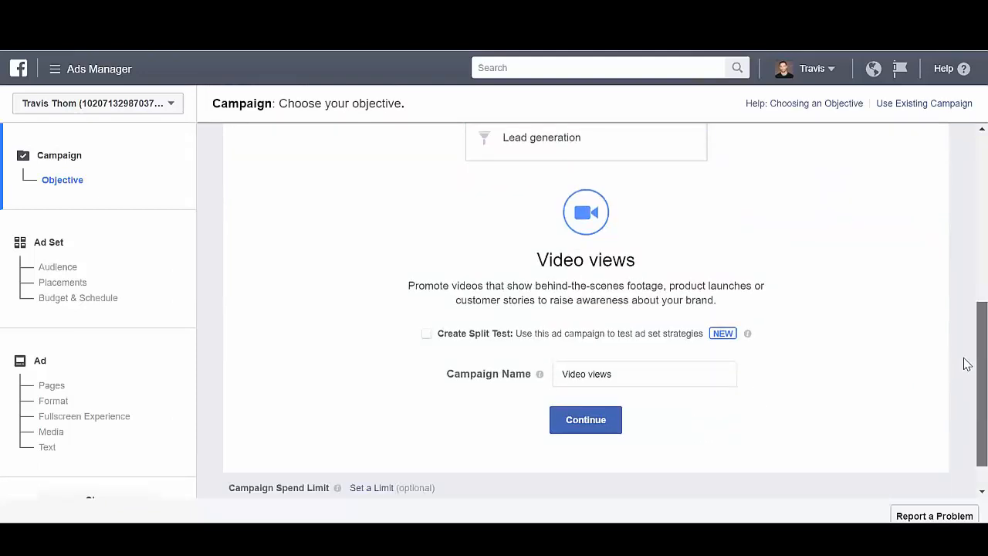
scroll(964, 368, up, 1)
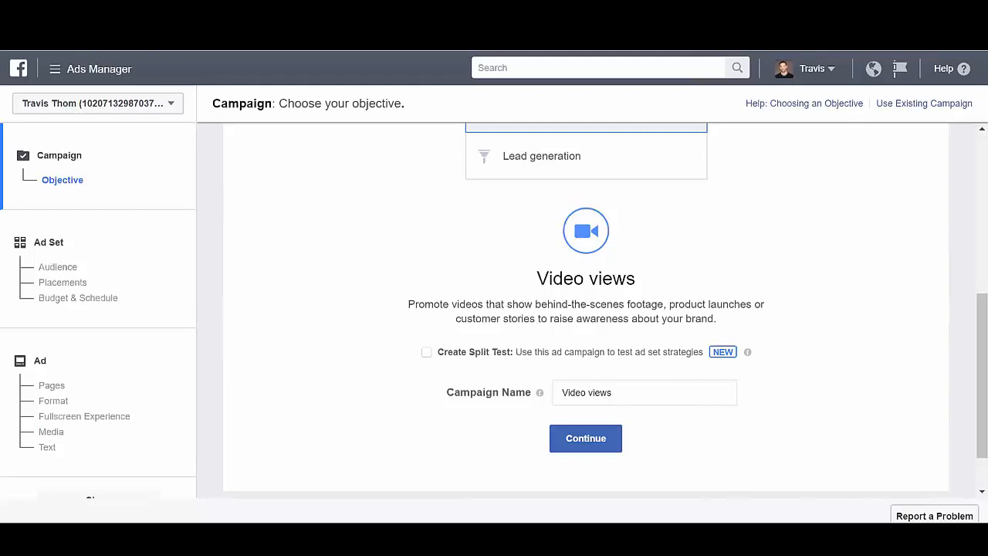
Name the campaign "Blockbuster New Listed Video Tour" and continue to the ad set settings.
drag(615, 393, 547, 398)
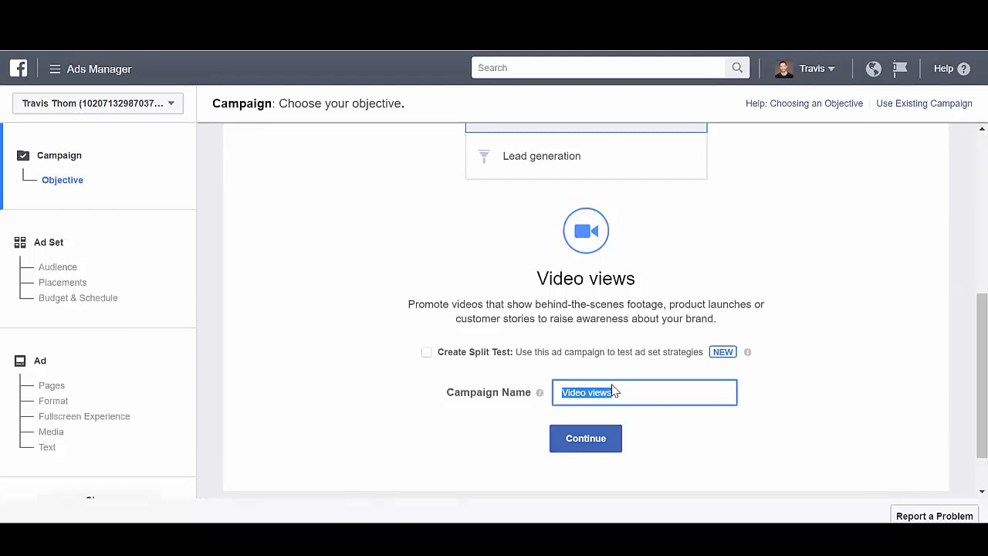
text(Blockbuster New Listed Video Tour)
click(595, 441)
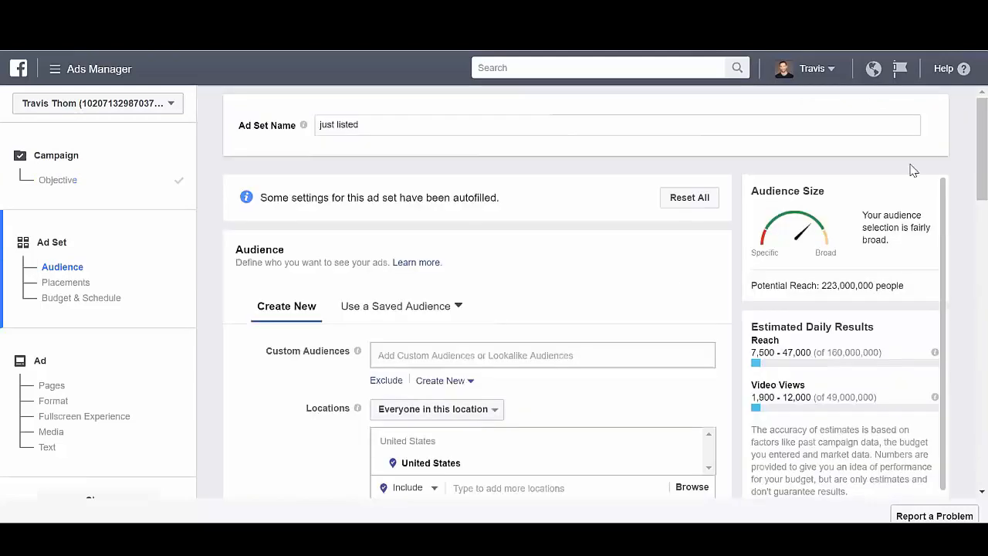
Restrict the audience's location targeting to people who live in this location.
scroll(965, 200, down, 3)
scroll(964, 208, up, 1)
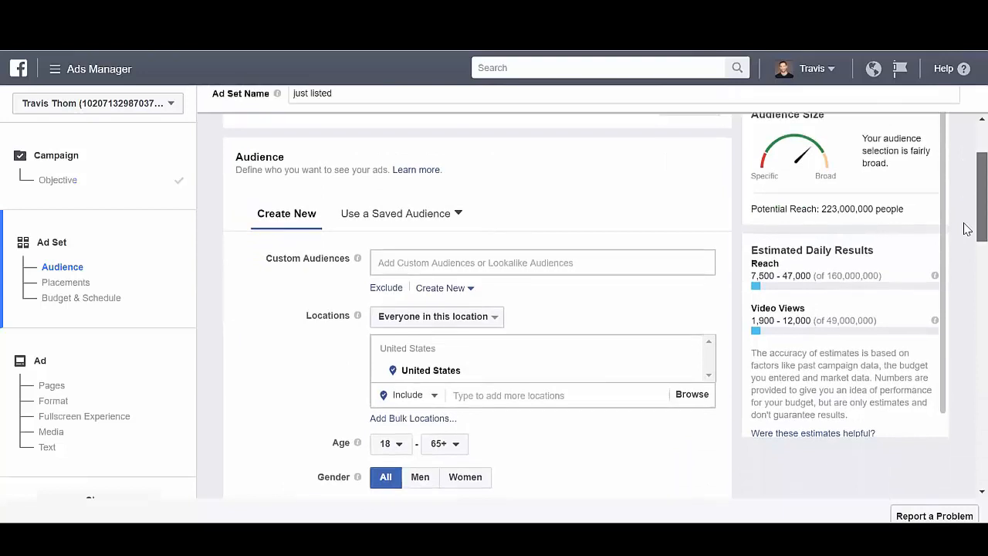
scroll(965, 239, down, 3)
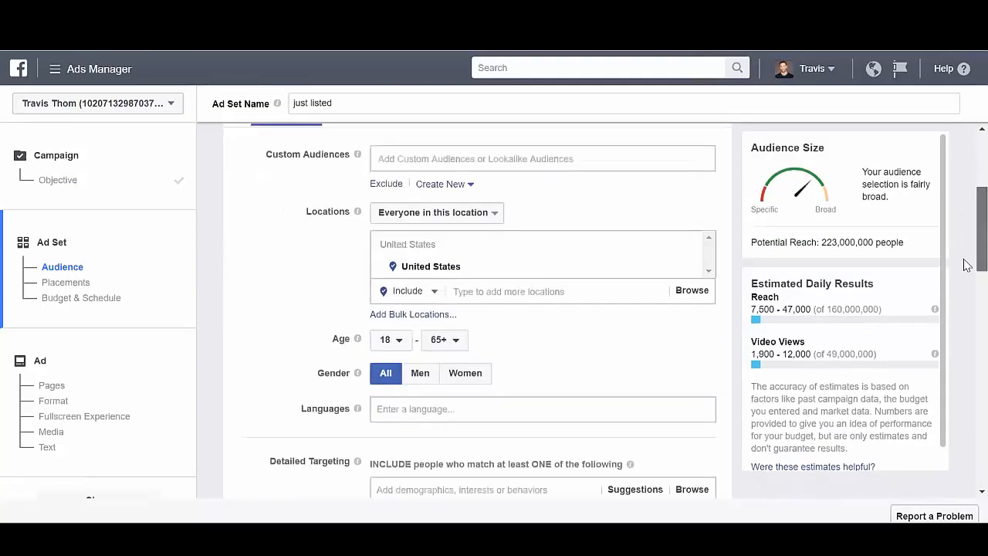
scroll(965, 262, up, 1)
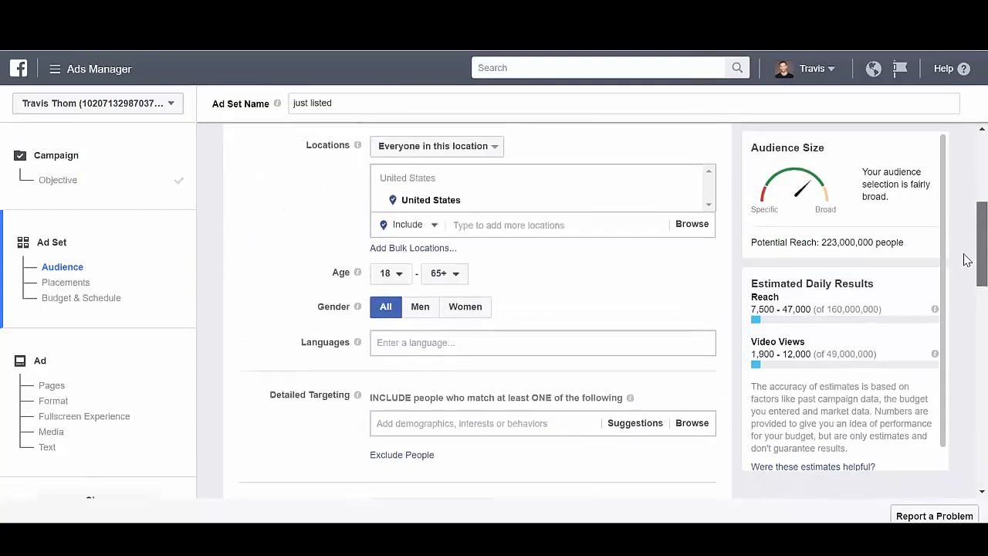
click(486, 150)
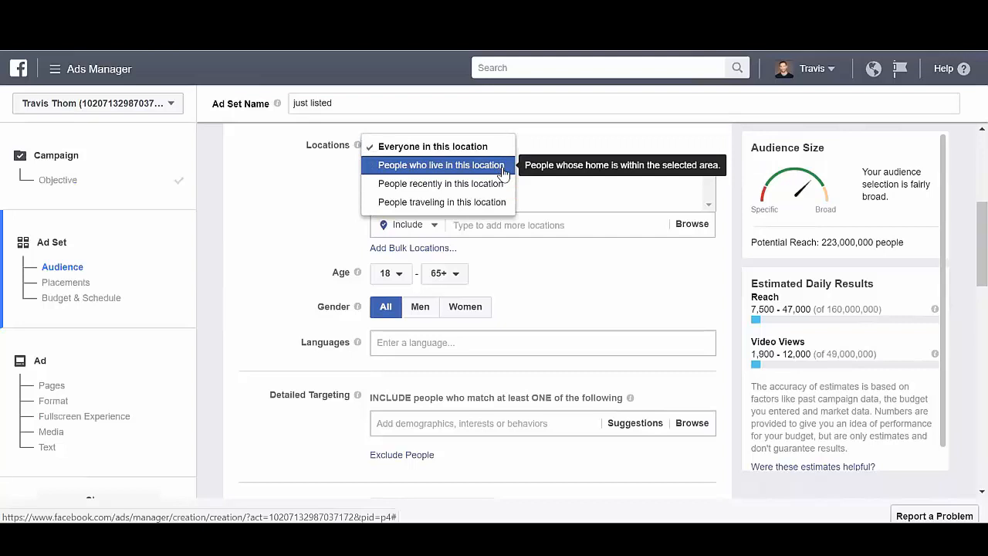
click(503, 169)
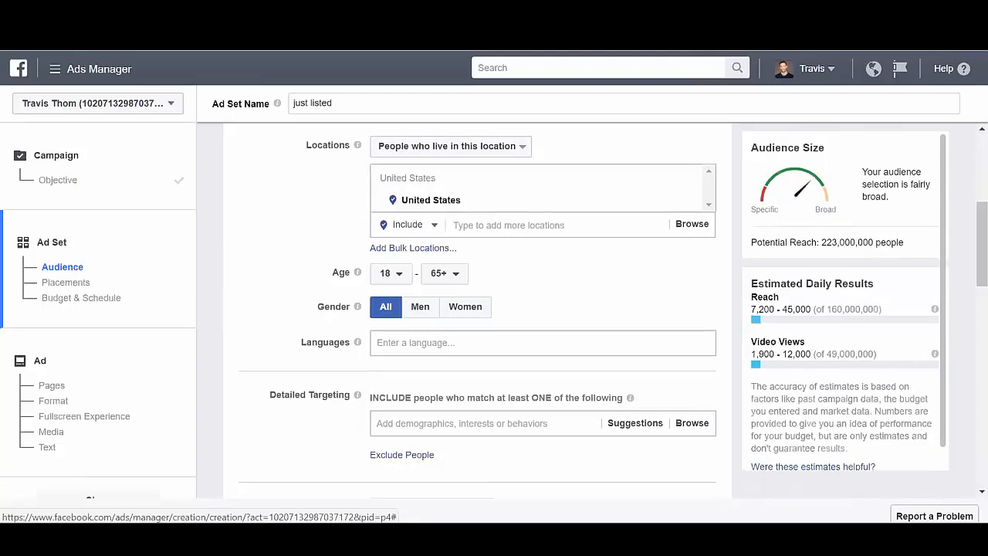
Search the audience locations for the listing's street address and target the matching address in New York.
click(503, 225)
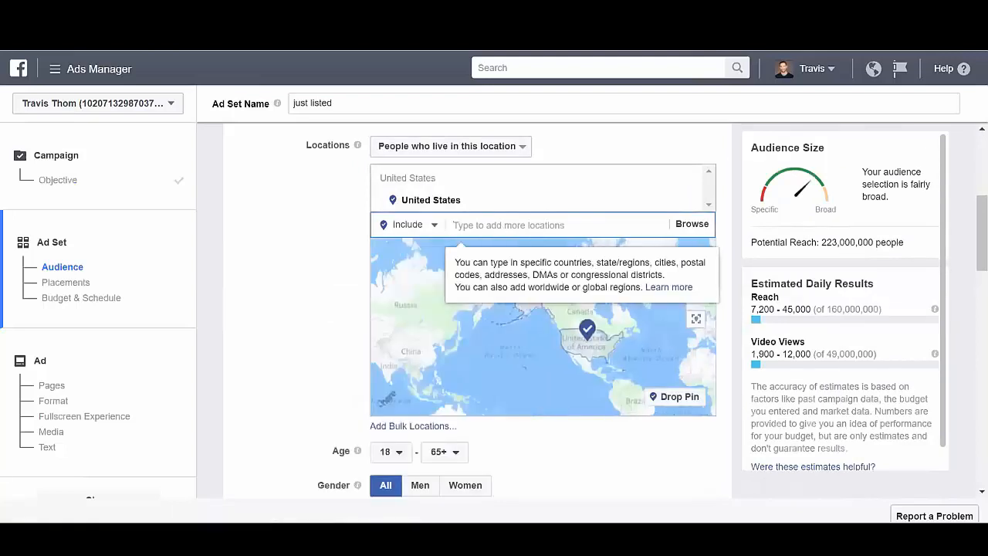
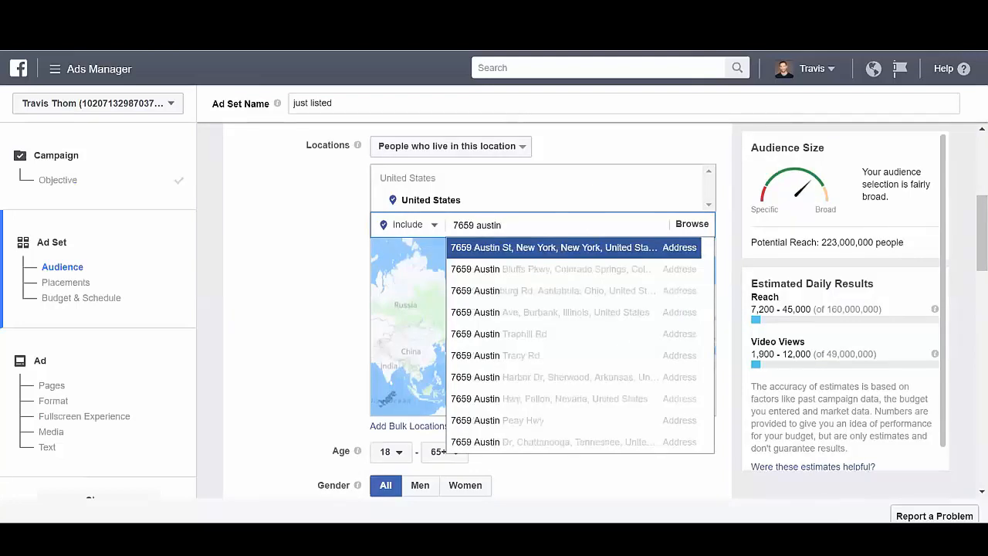
click(503, 251)
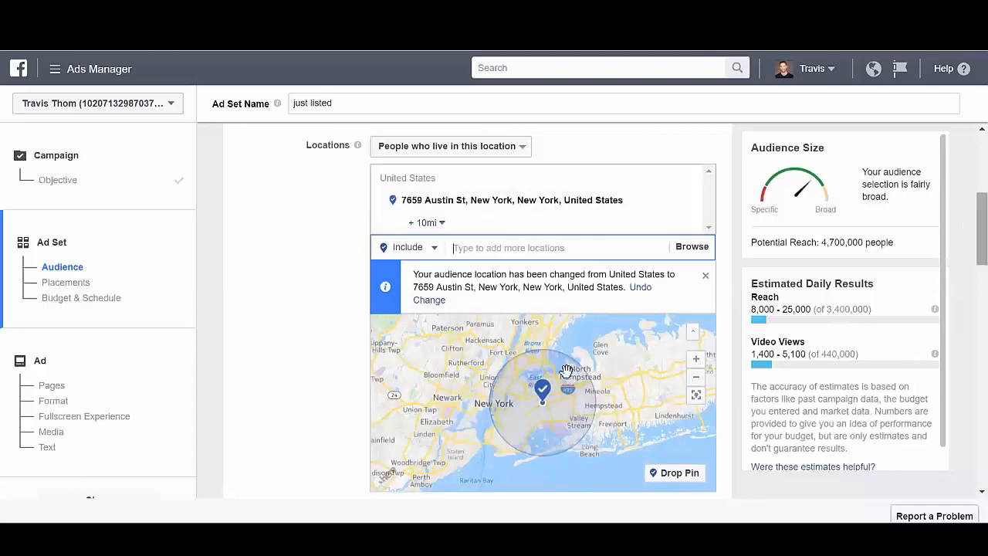
Set the audience's age range from 26 to 55.
scroll(962, 241, down, 1)
scroll(963, 240, down, 3)
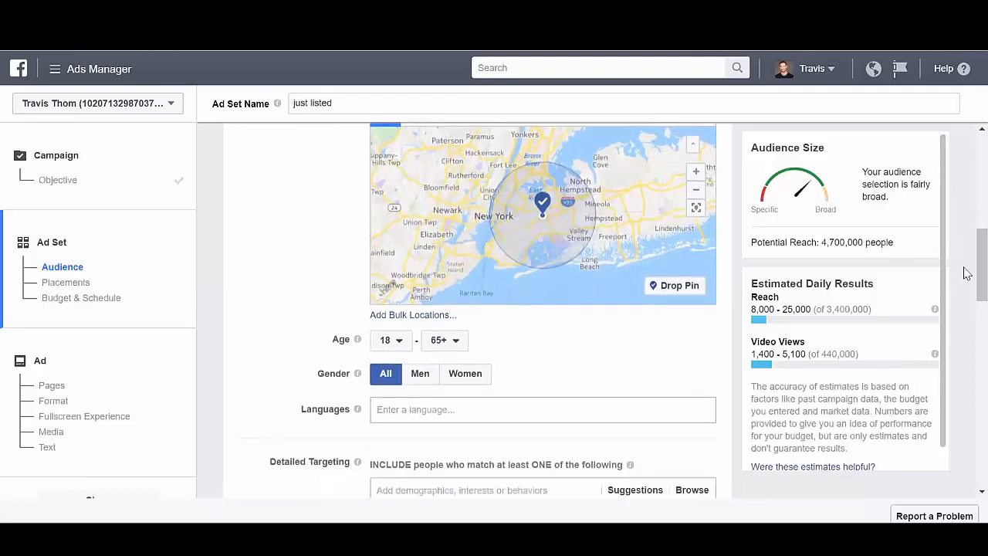
scroll(966, 294, down, 1)
scroll(963, 300, down, 2)
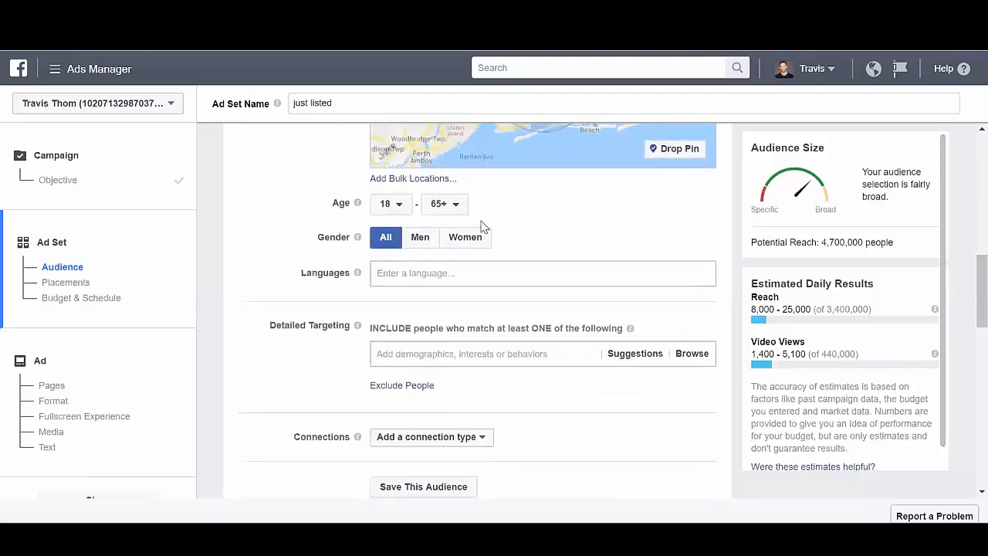
click(399, 215)
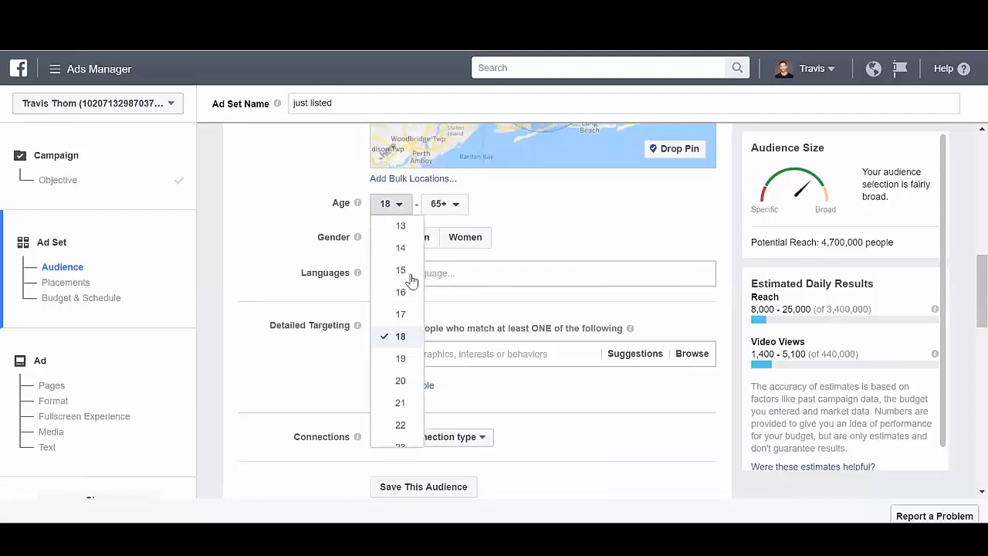
scroll(418, 384, down, 3)
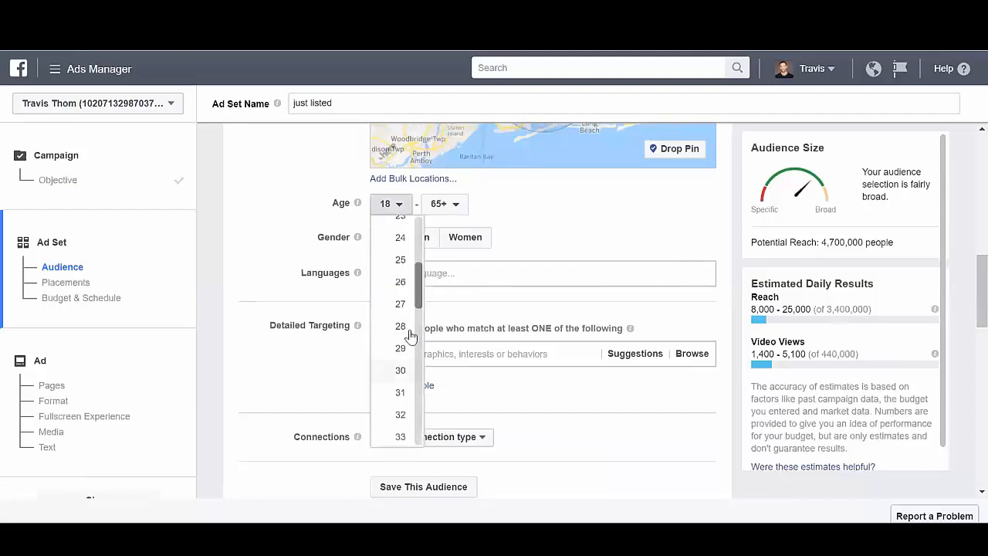
click(401, 282)
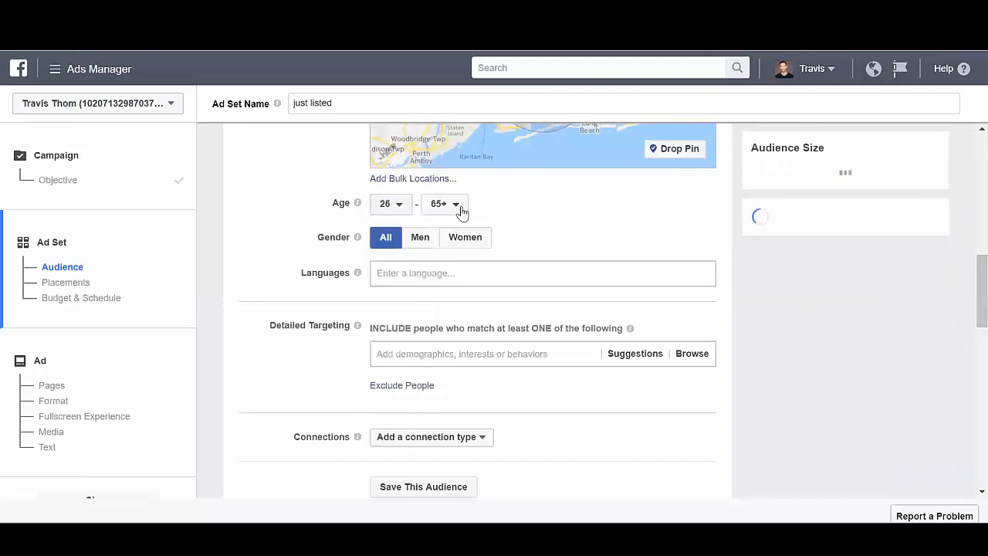
click(460, 208)
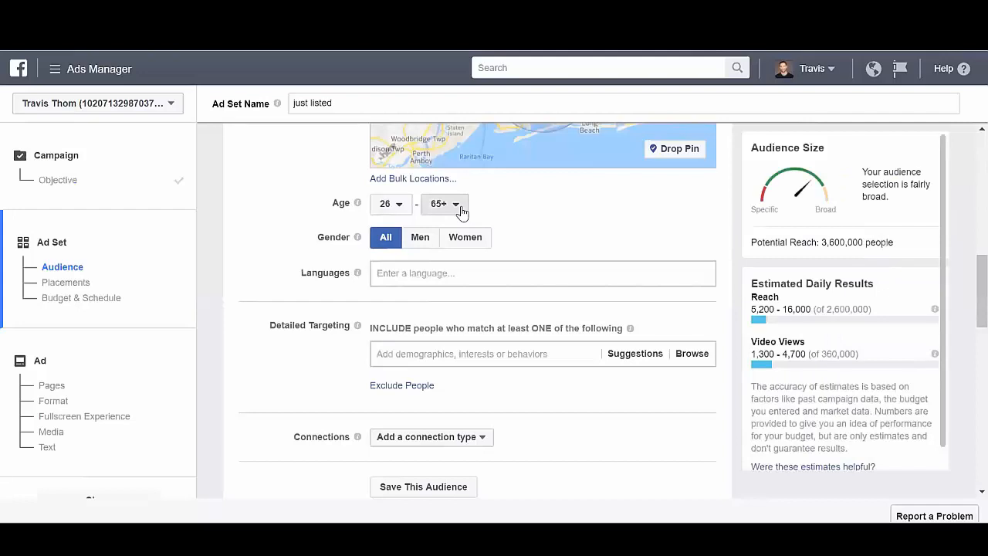
scroll(473, 310, up, 3)
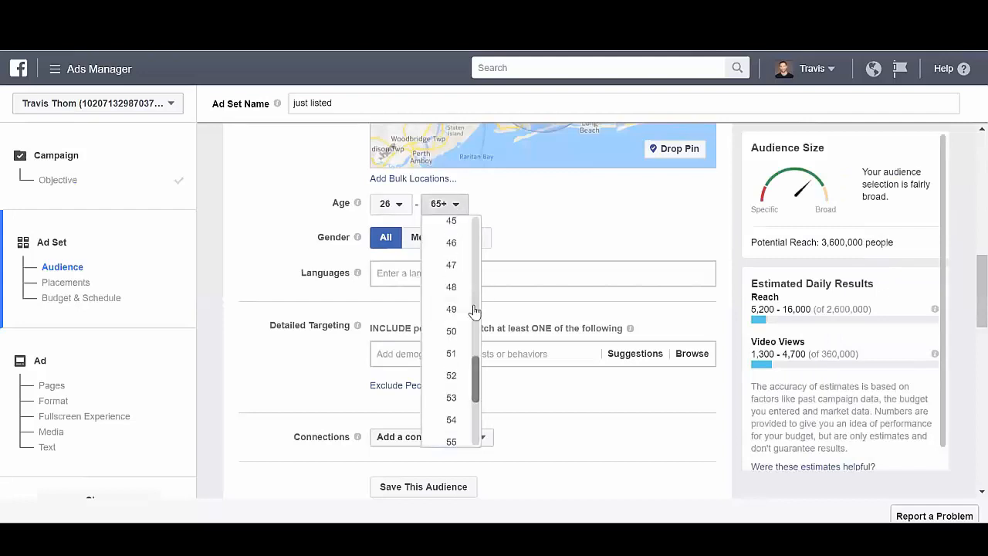
click(456, 447)
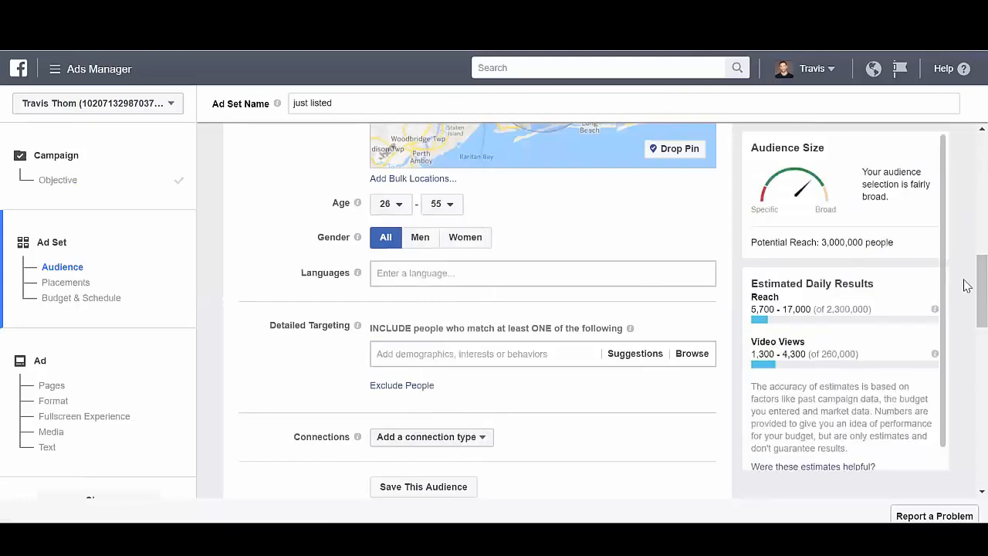
Add Homeowners, Buying a House and House Hunting to the audience's detailed targeting from the suggestions.
scroll(966, 301, down, 3)
scroll(967, 308, down, 1)
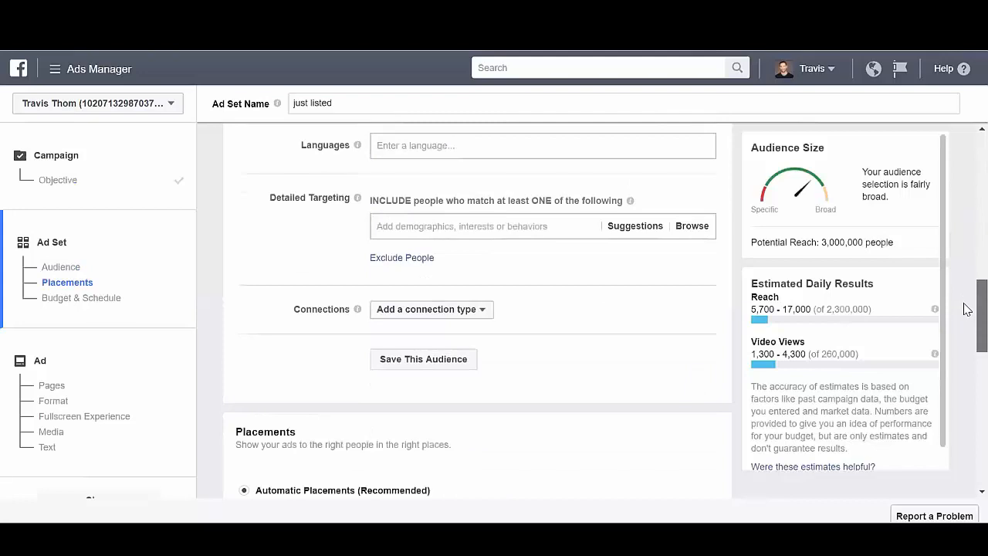
scroll(963, 307, up, 1)
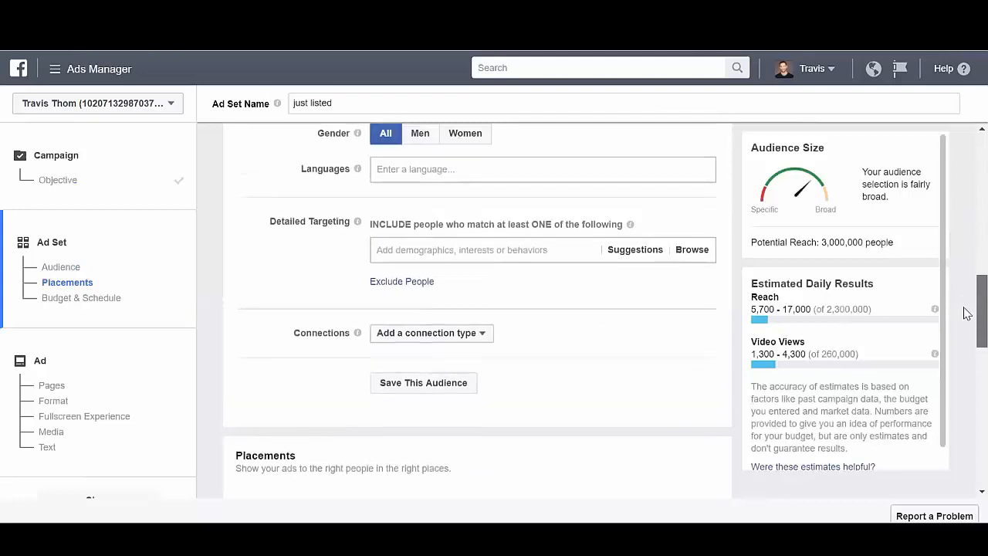
scroll(964, 308, down, 2)
click(494, 204)
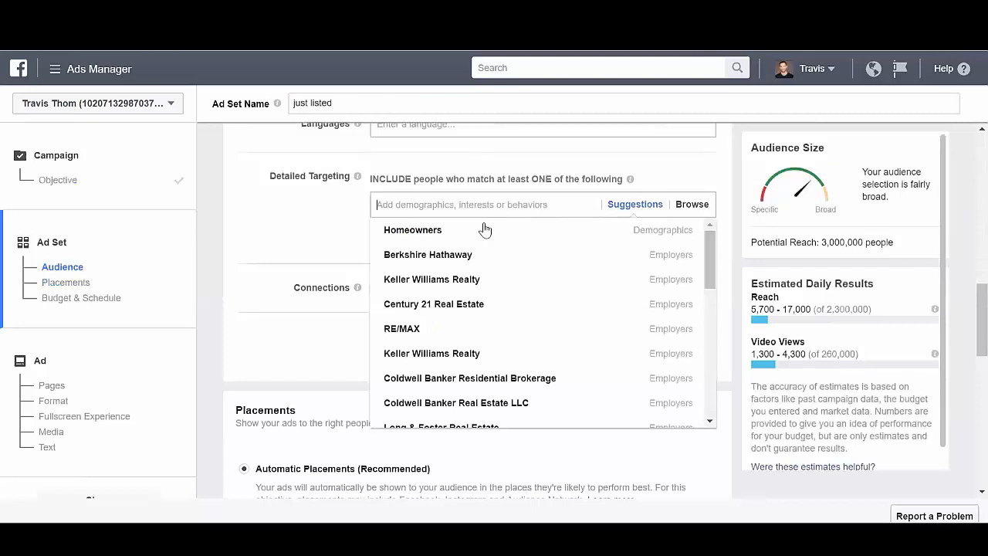
mouse_move(484, 230)
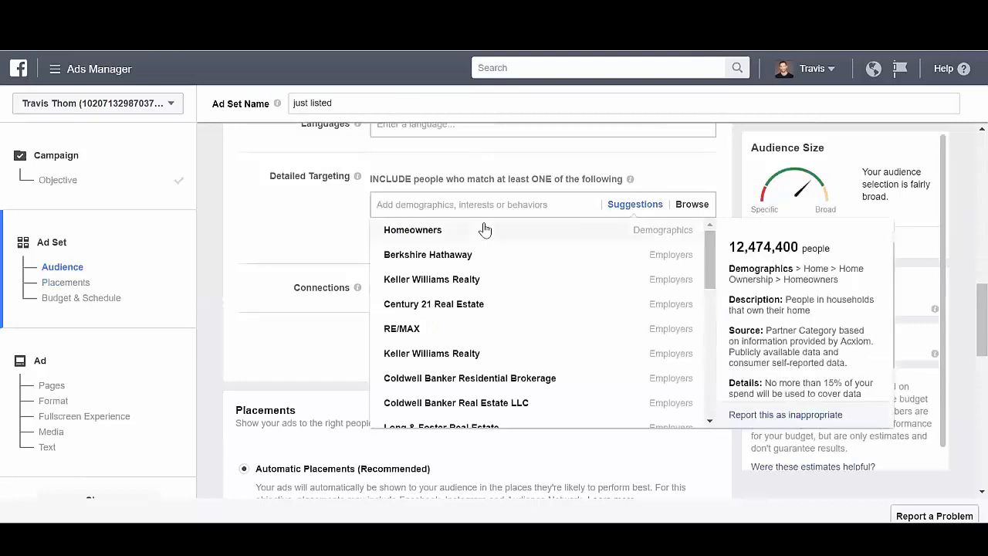
click(484, 229)
mouse_move(456, 312)
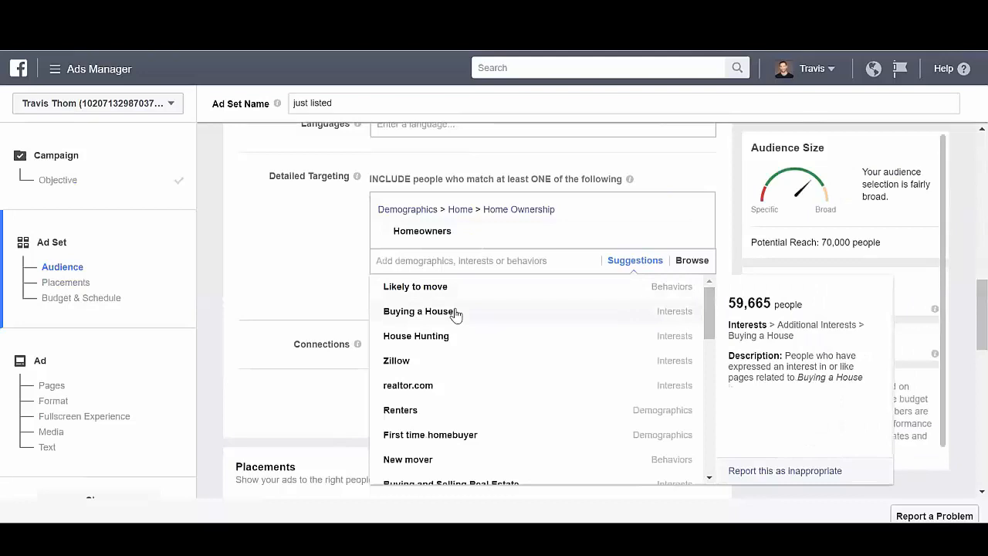
click(455, 313)
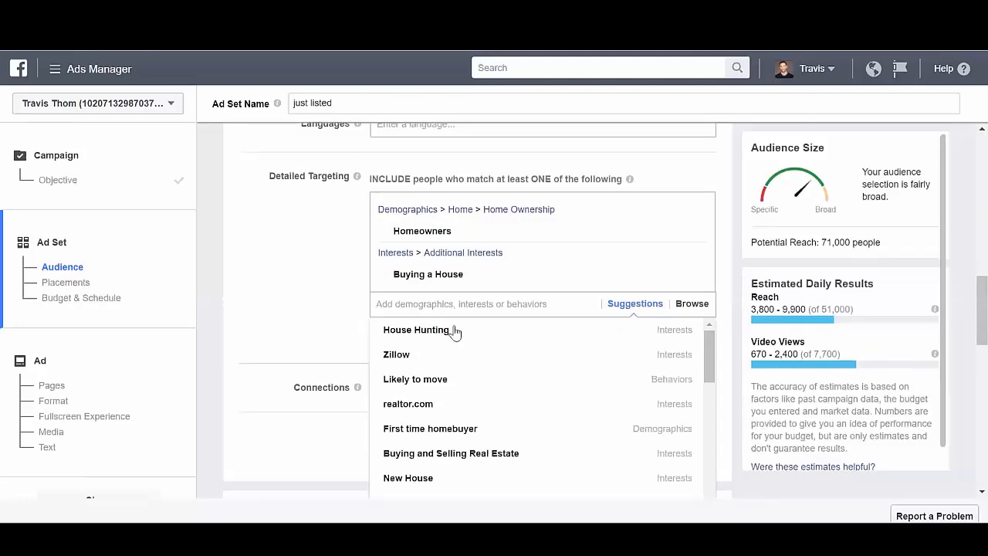
mouse_move(455, 331)
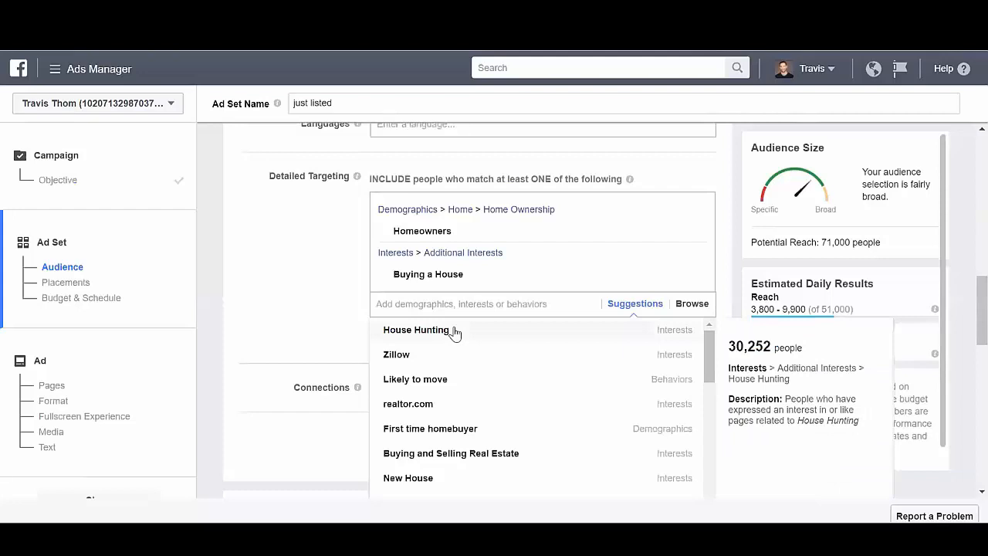
click(455, 332)
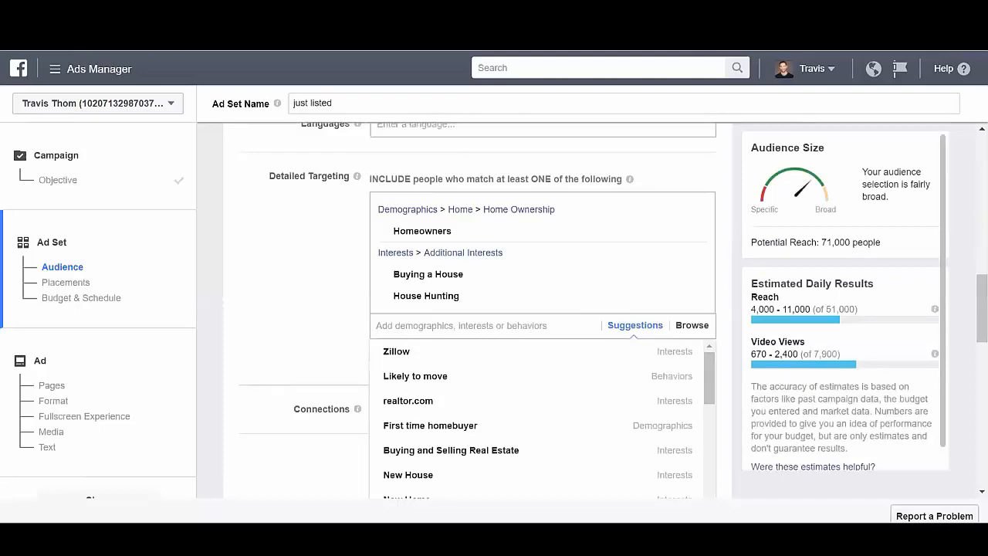
click(345, 311)
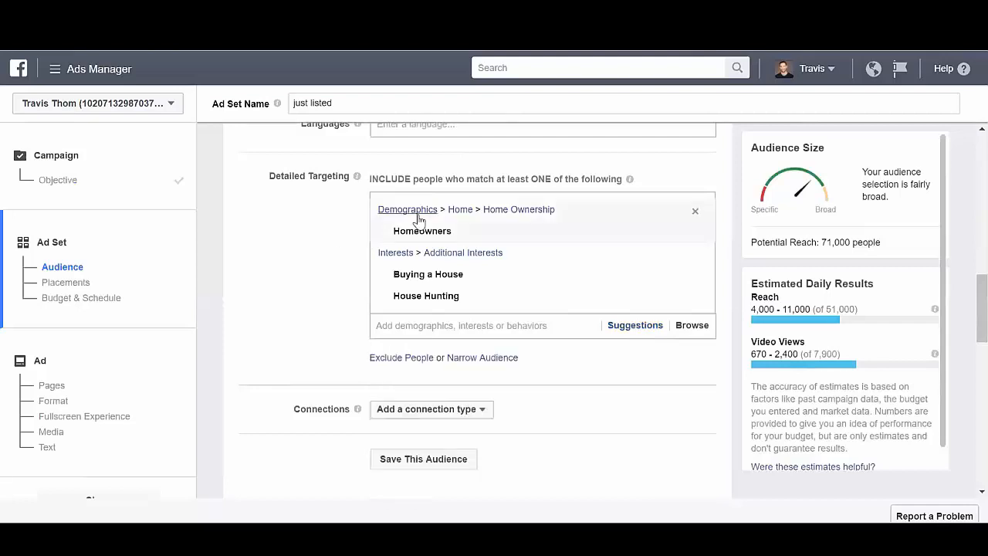
mouse_move(476, 306)
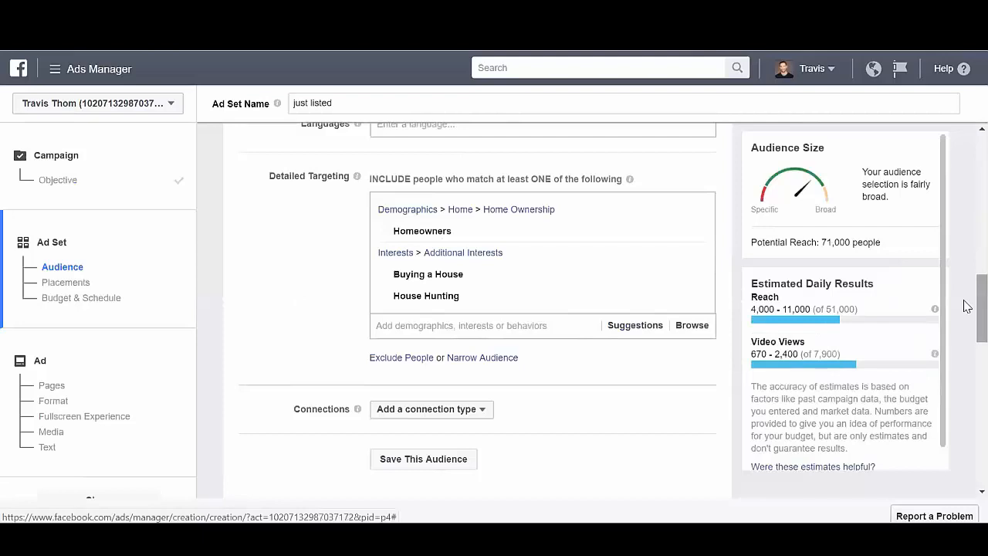
drag(967, 306, 967, 377)
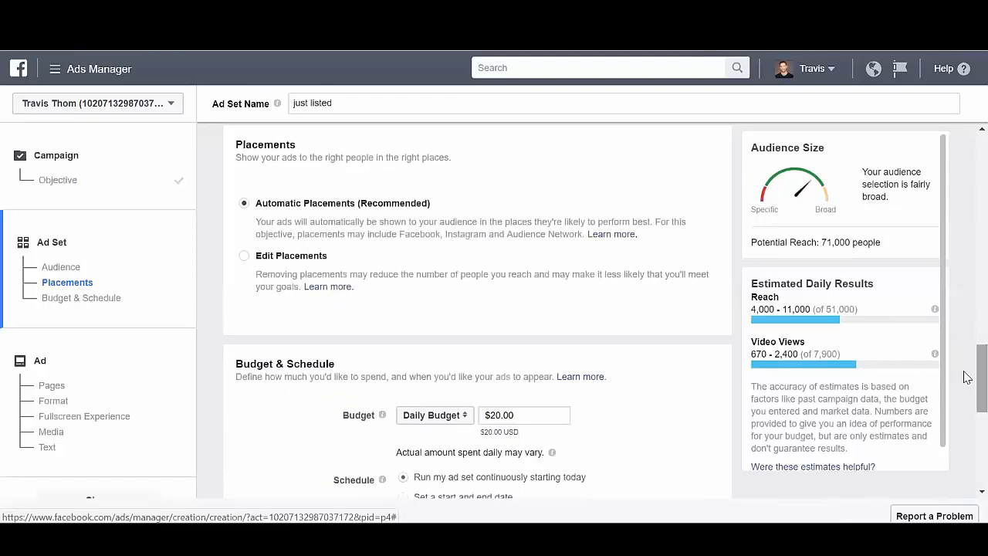
Edit the ad set's placements manually, excluding Audience Network and the Facebook Right Column.
drag(967, 376, 963, 384)
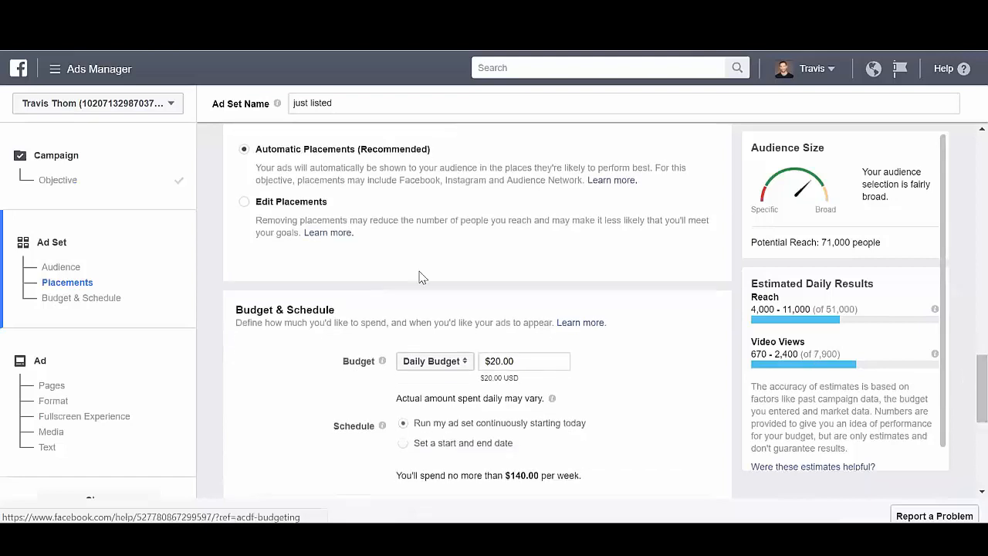
click(244, 205)
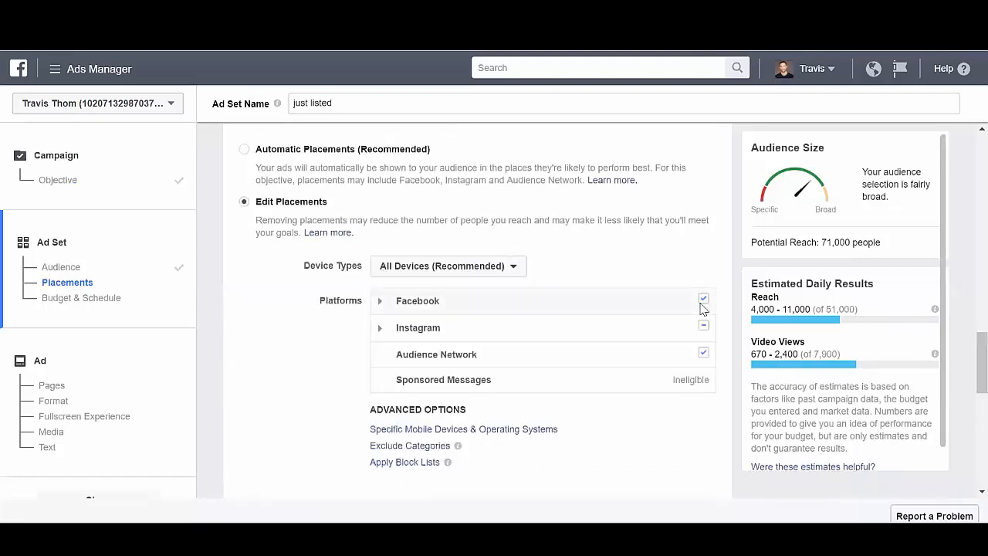
click(703, 354)
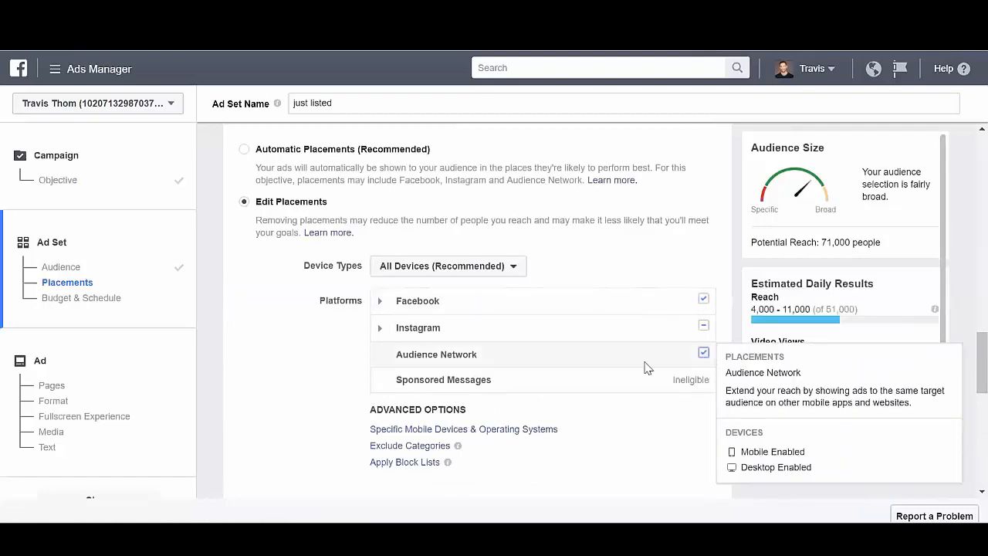
click(703, 355)
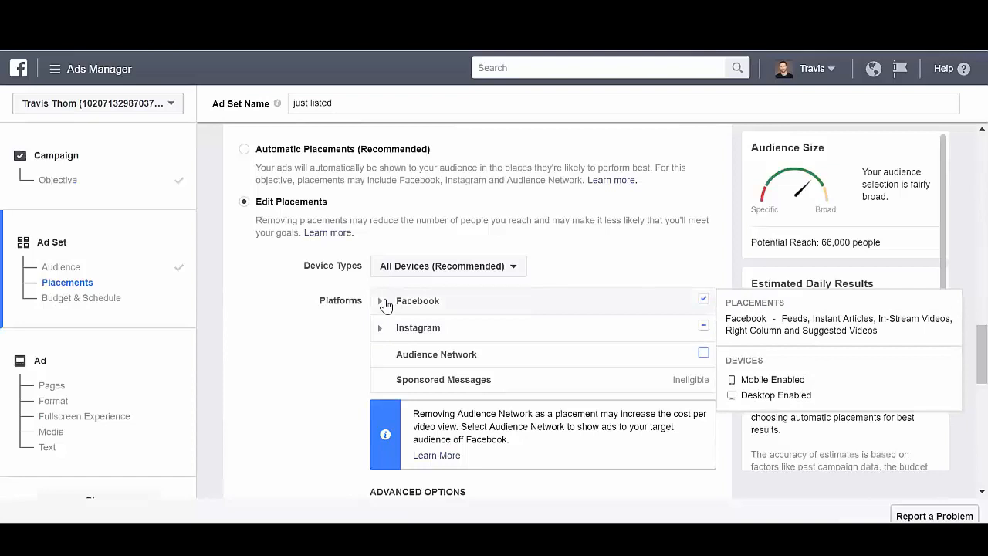
click(384, 303)
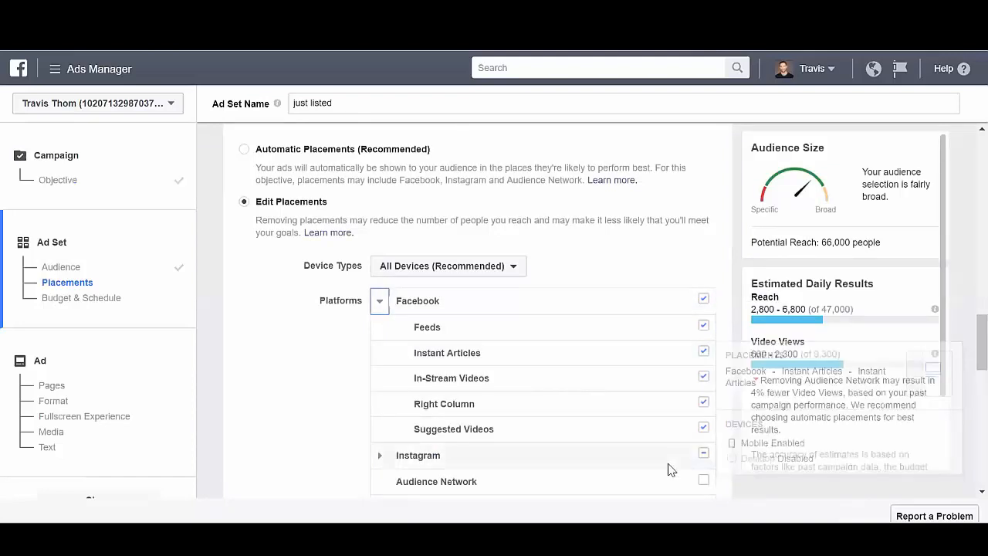
click(704, 402)
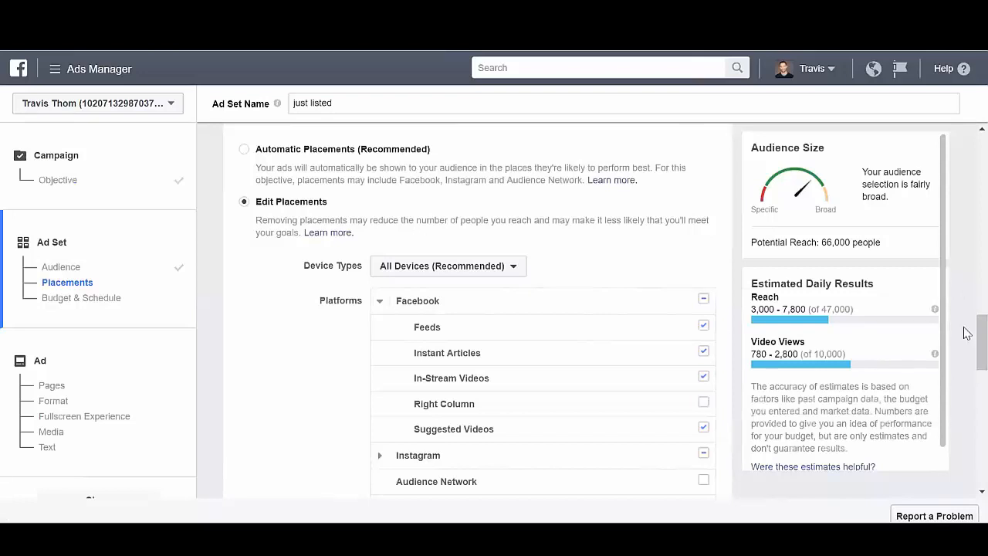
Examine the available Optimization for Ad Delivery choices in the ad set's budget and schedule settings.
drag(967, 348, 966, 426)
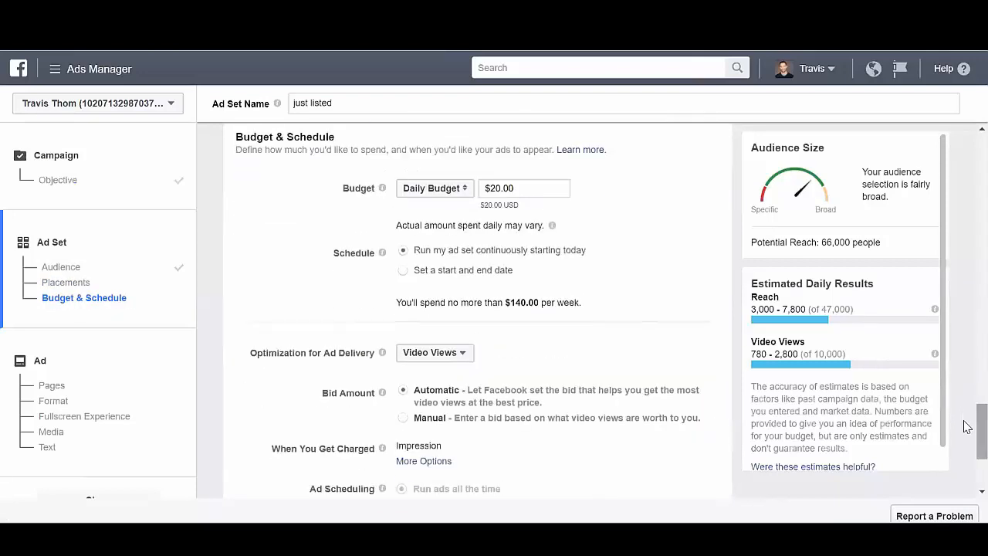
click(464, 357)
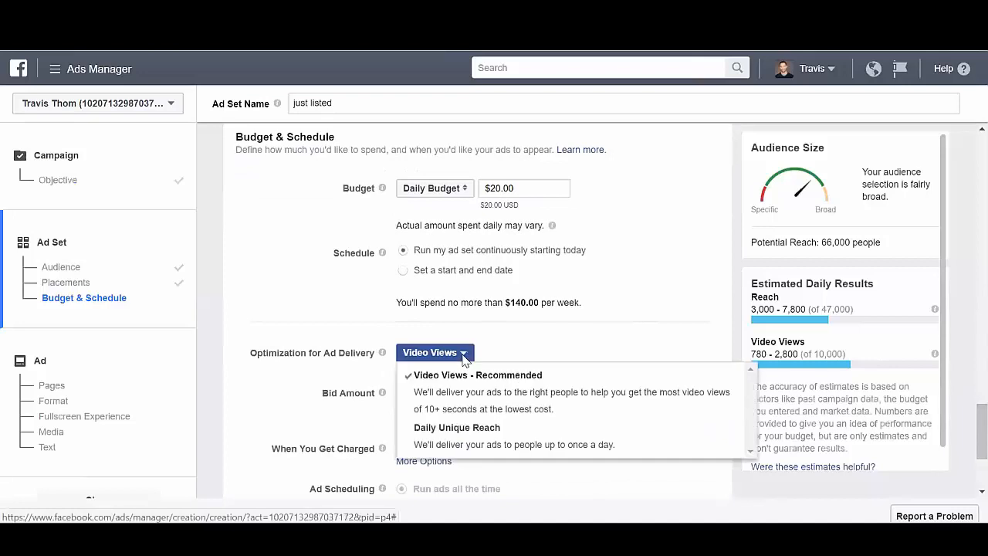
click(545, 357)
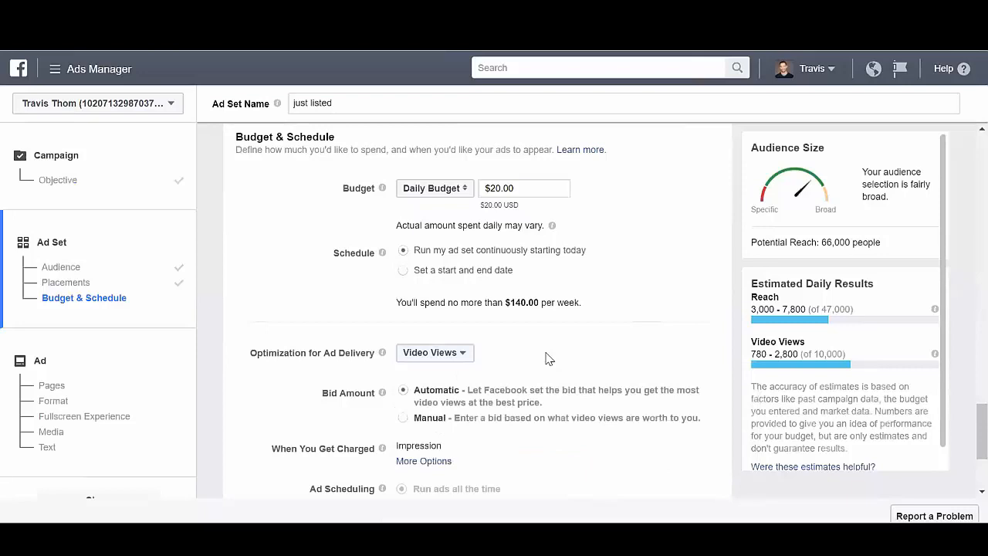
Set the ad set's daily budget to $10.00.
drag(490, 189, 495, 189)
text(1)
click(604, 247)
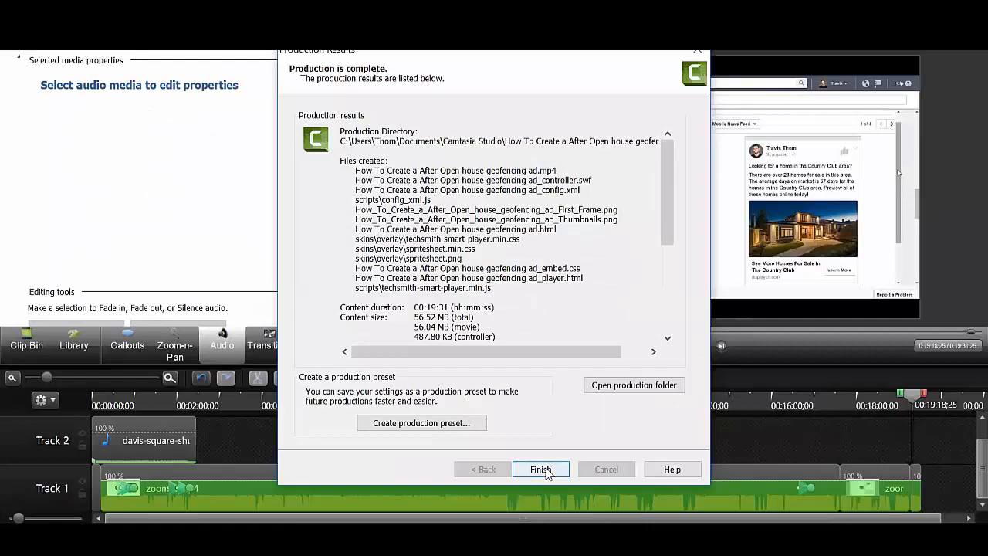
Dismiss the finished Camtasia production results, return to Ads Manager and continue from the ad set to the ad setup.
click(537, 468)
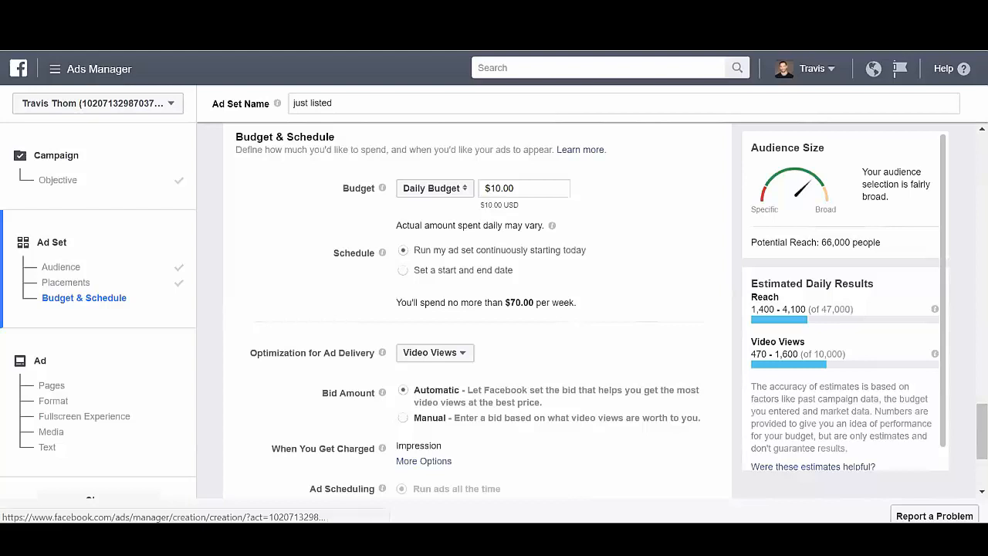
drag(966, 424, 963, 465)
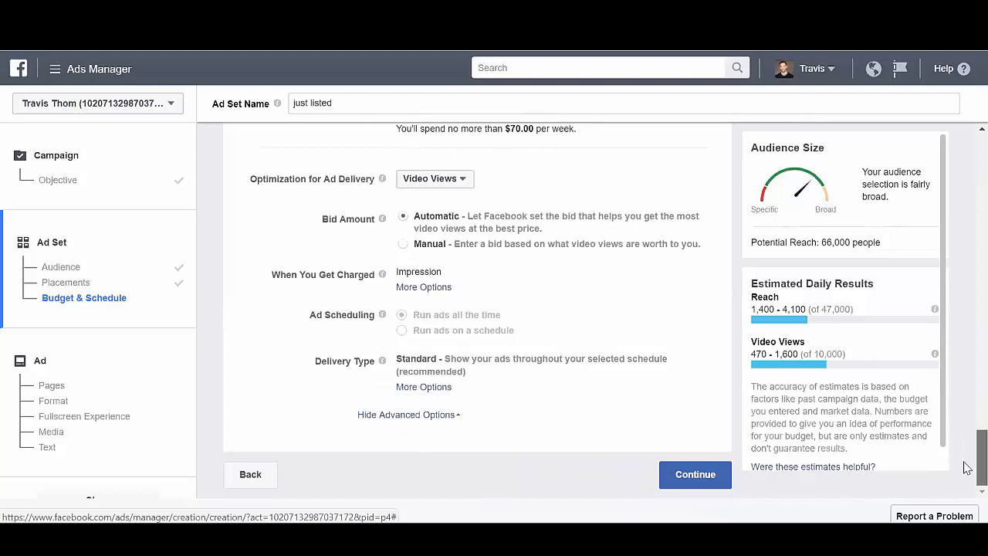
click(706, 475)
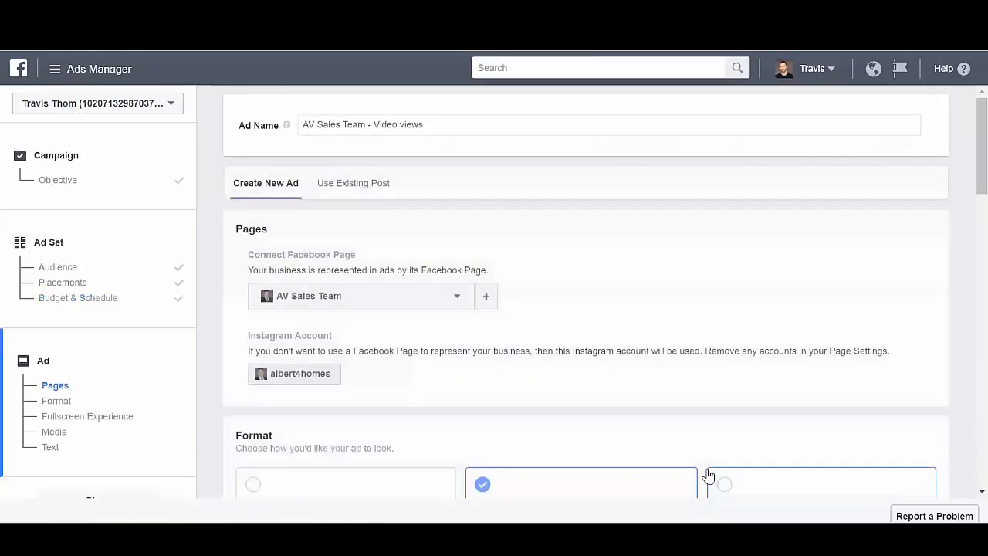
Connect the advertiser's personal-brand Facebook Page to the ad in place of AV Sales Team.
click(455, 304)
drag(460, 383, 454, 431)
click(390, 407)
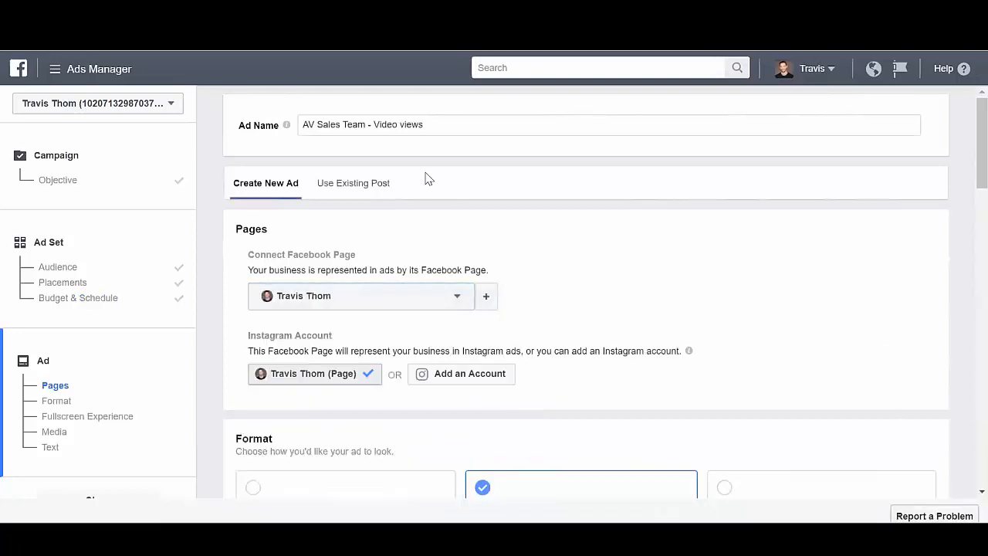
Rename the ad by replacing its AV Sales Team prefix with Just Listed before Video views.
drag(369, 124, 303, 125)
key(BackSpace)
text(Just Listed)
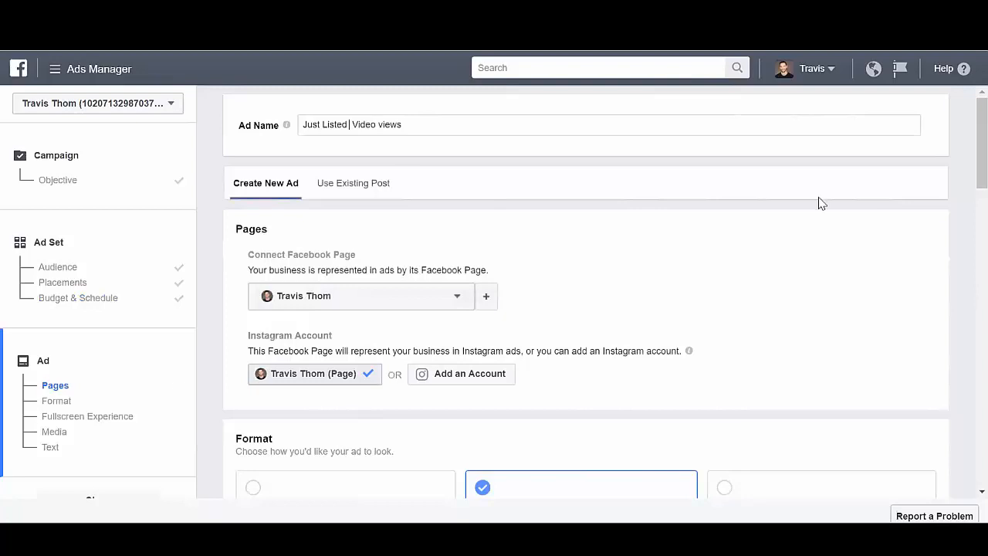
Review the ad's format, fullscreen experience, video, preview image, captions and text sections.
scroll(965, 167, down, 4)
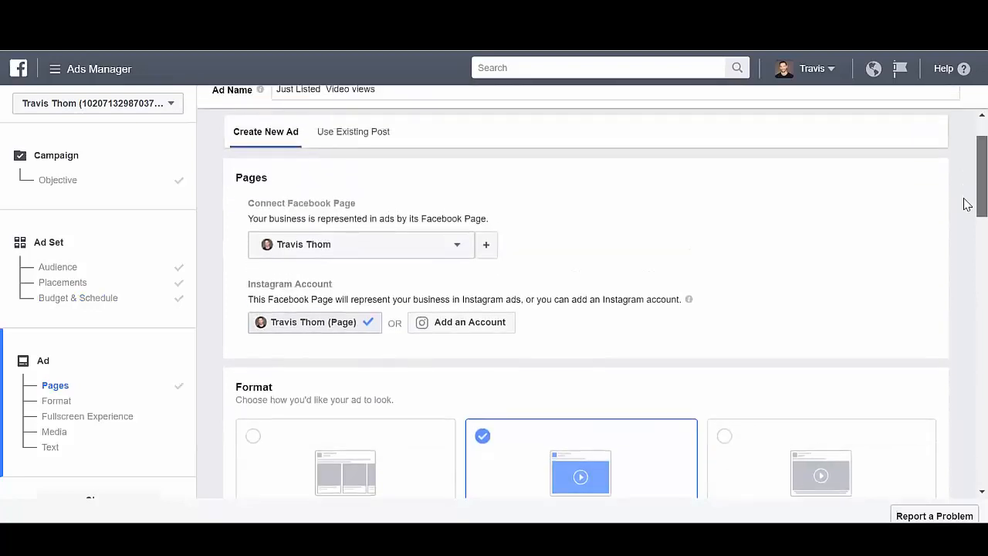
scroll(968, 264, down, 1)
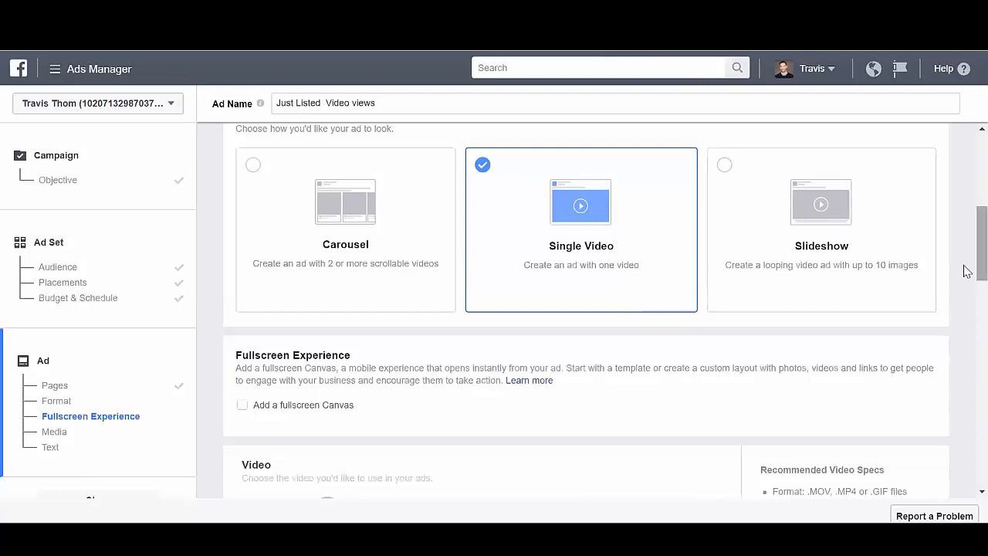
scroll(963, 250, down, 3)
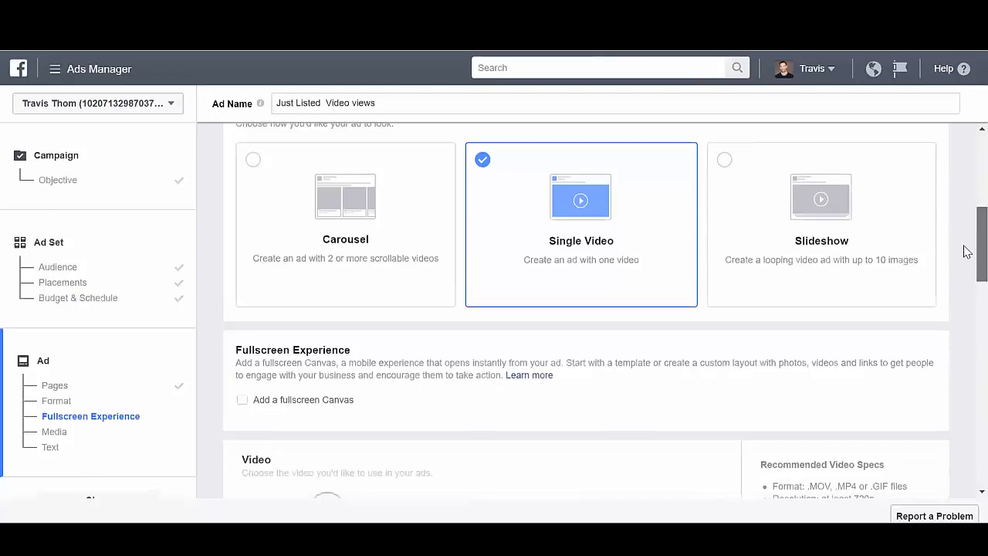
scroll(963, 290, down, 2)
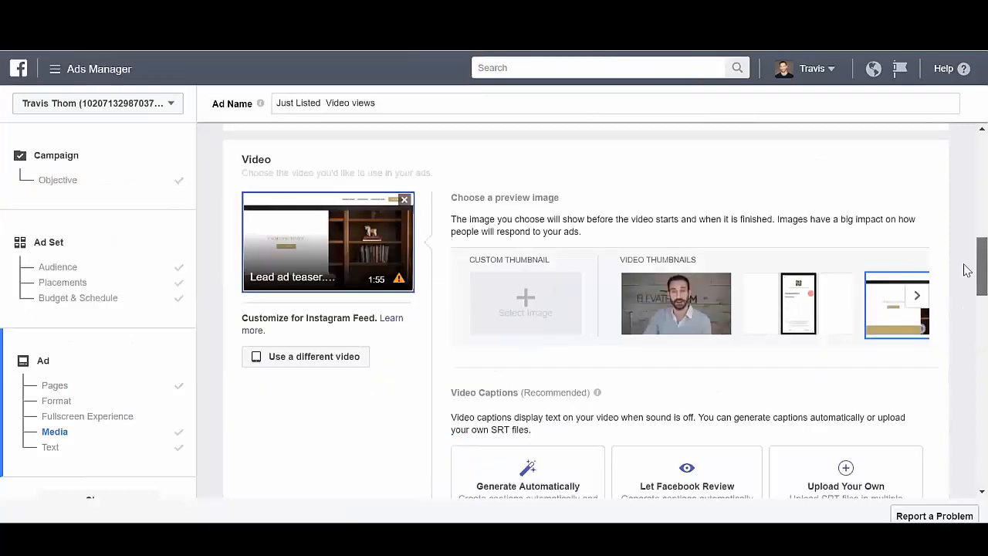
scroll(963, 315, down, 3)
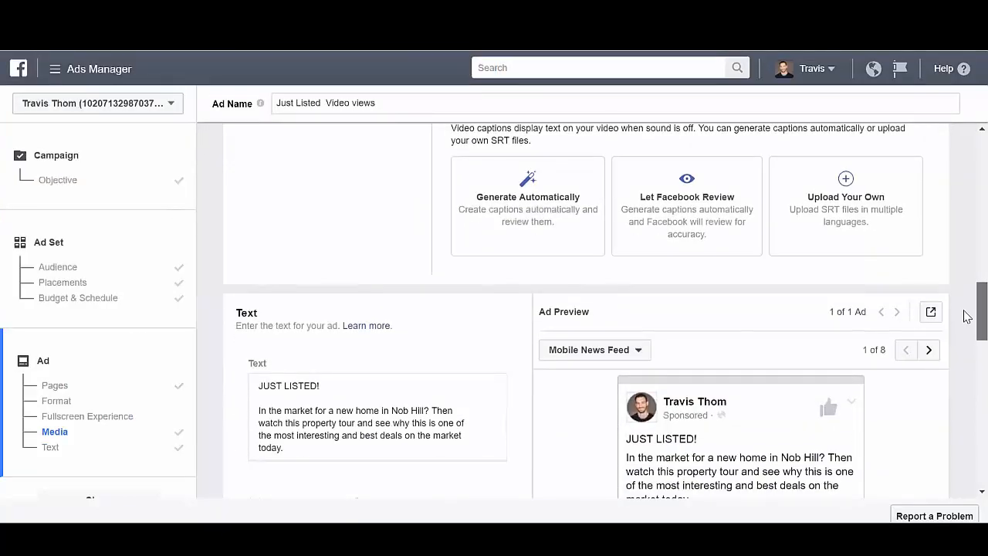
scroll(963, 315, up, 3)
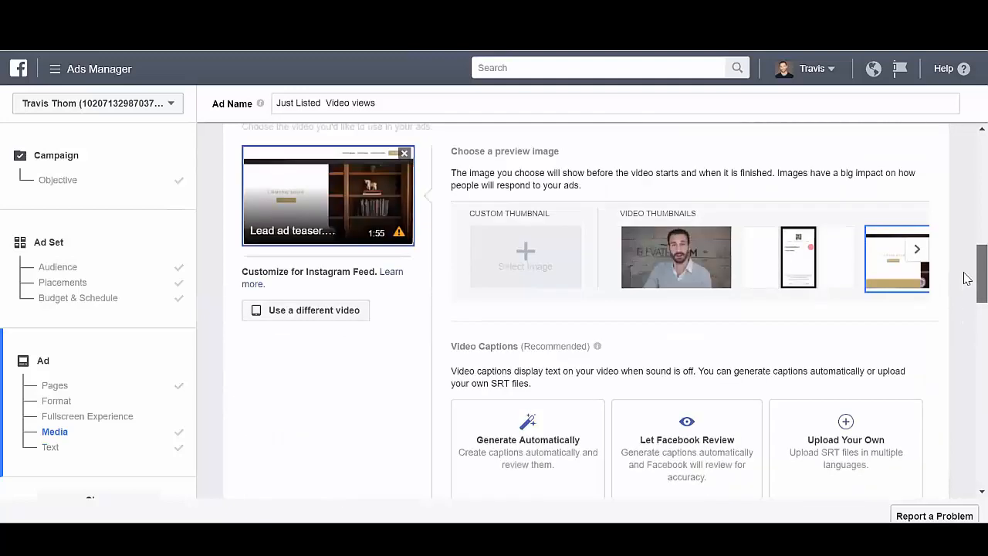
drag(963, 278, 965, 343)
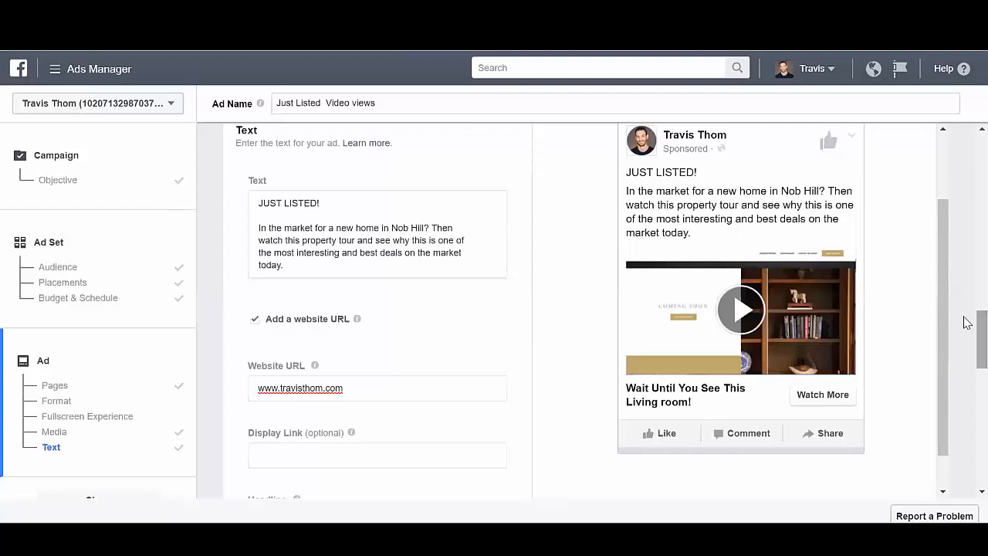
Turn off the website URL option in the ad's text settings, checking its link, headline and description fields.
click(251, 322)
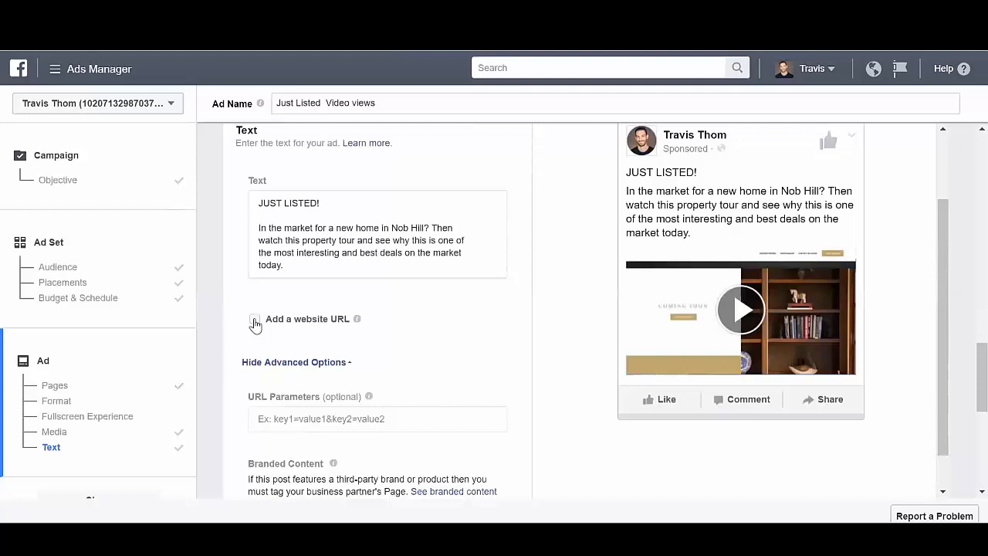
click(255, 318)
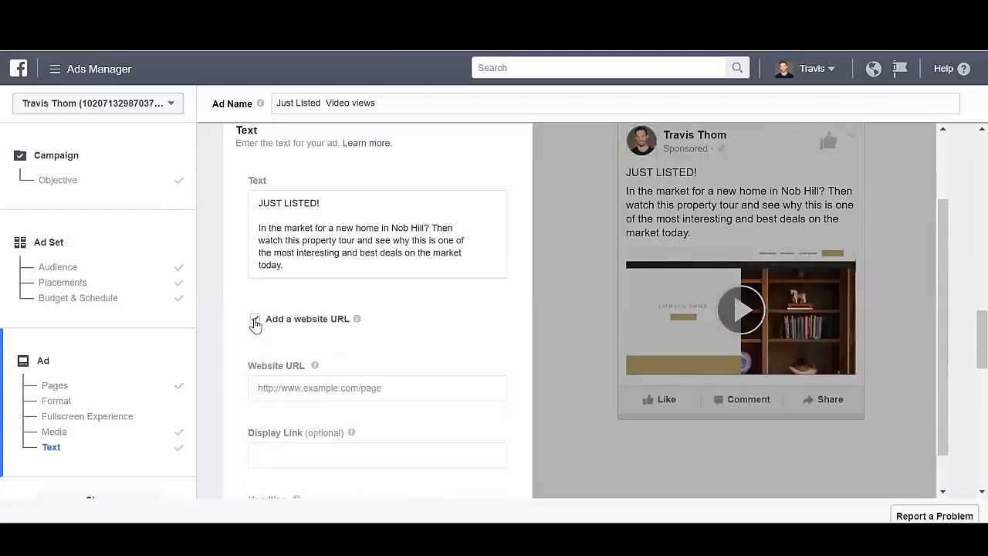
click(324, 392)
scroll(964, 355, down, 2)
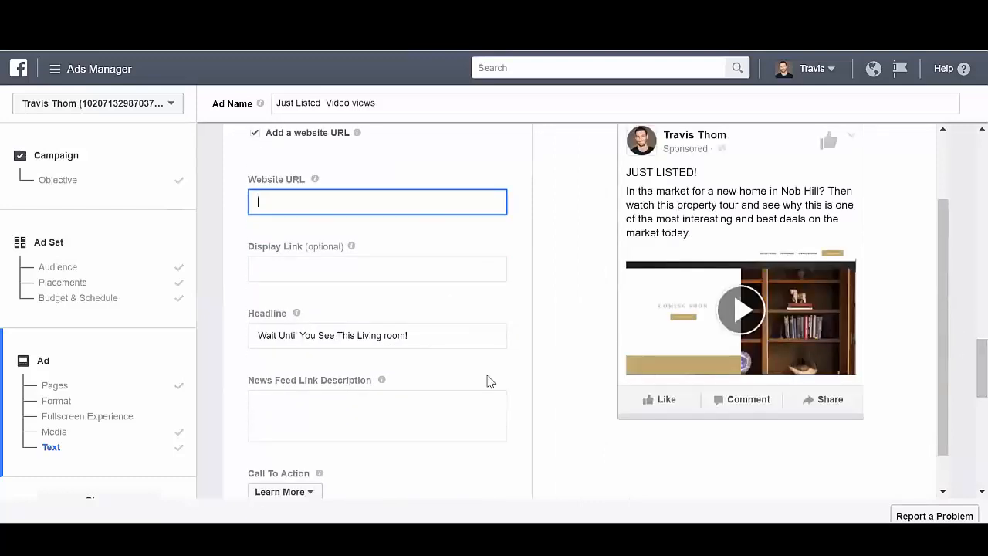
click(476, 424)
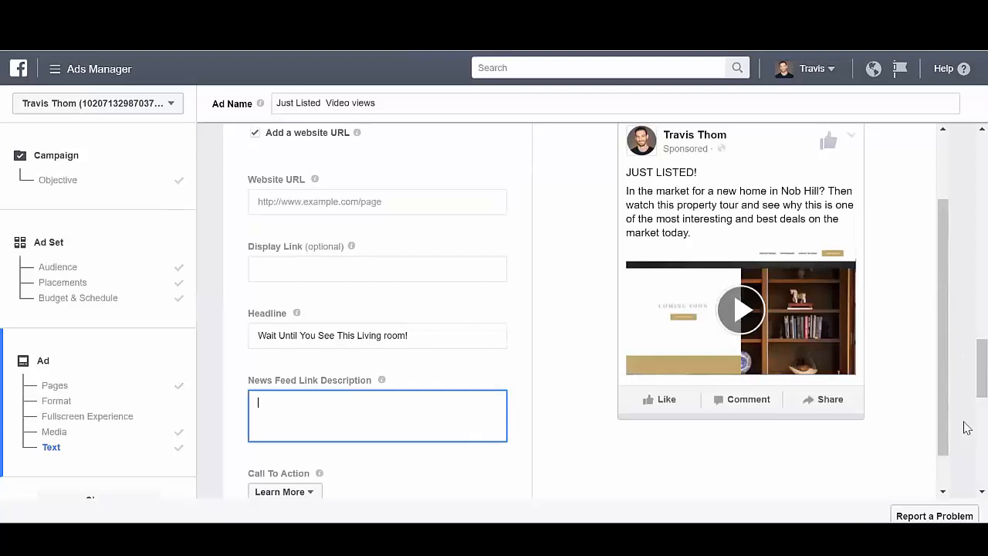
scroll(965, 362, up, 2)
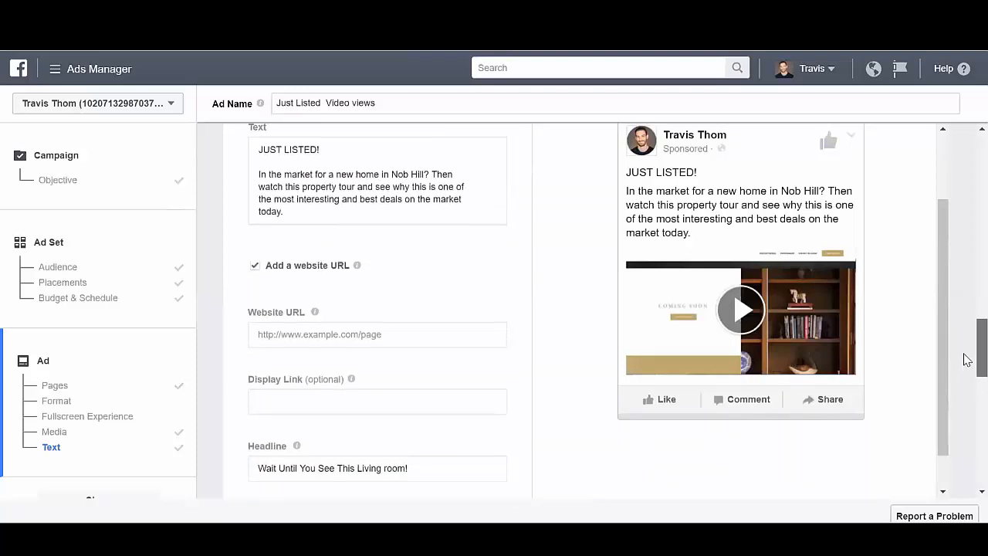
scroll(965, 363, down, 1)
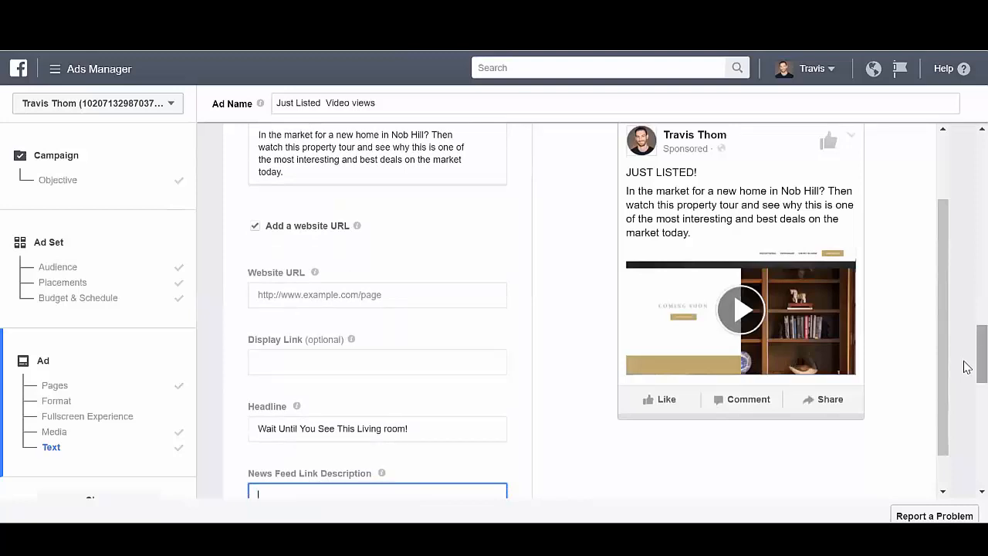
click(257, 228)
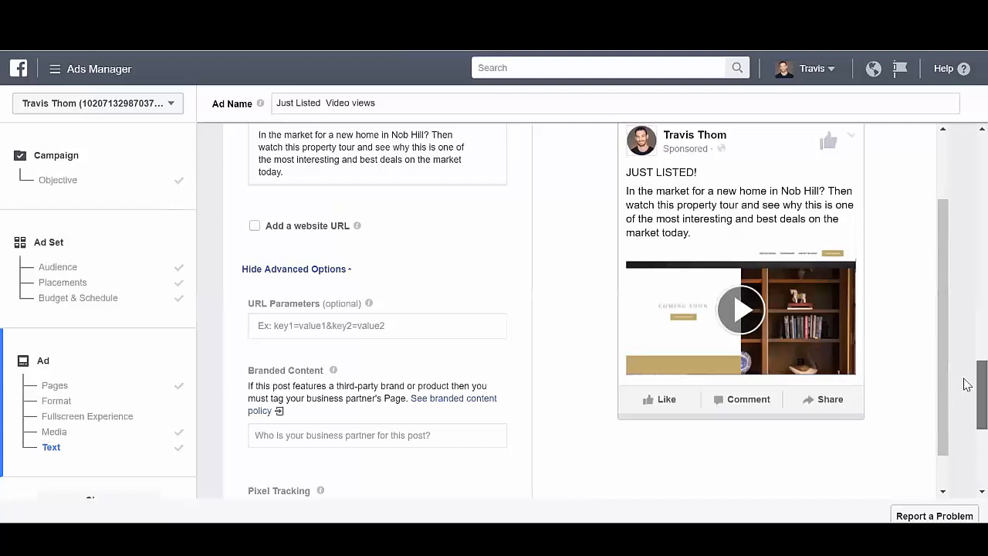
Go to the Audiences tool and start creating a Custom Audience.
scroll(967, 384, down, 4)
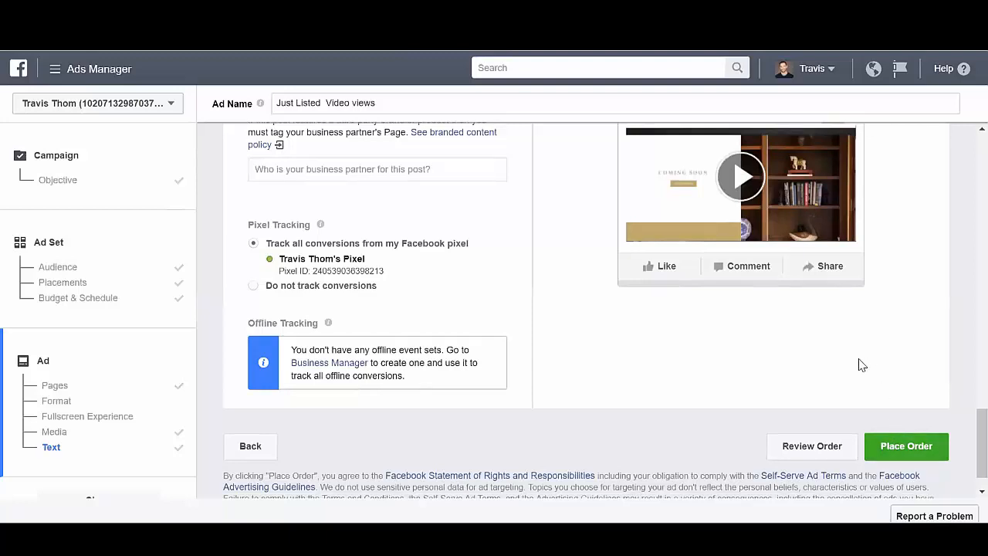
click(70, 68)
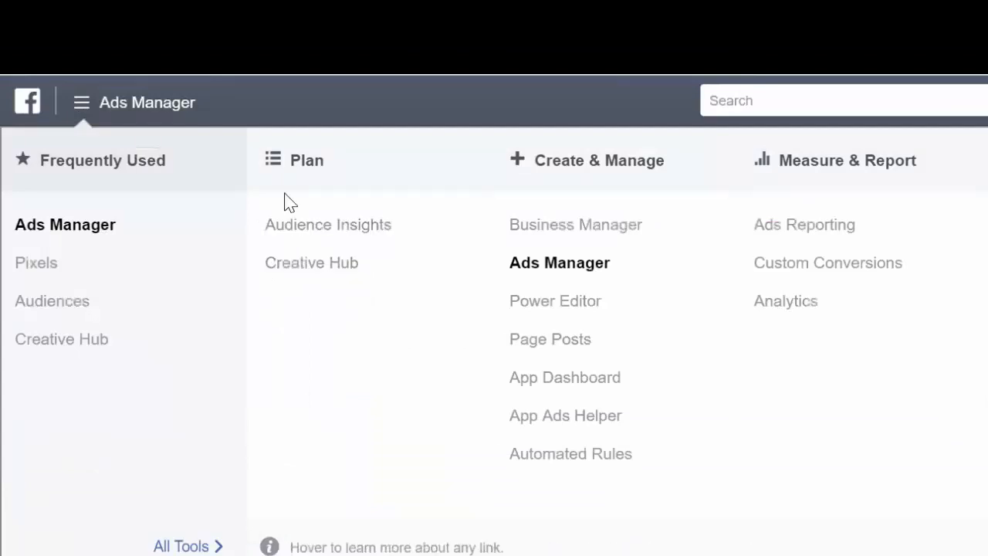
mouse_move(98, 305)
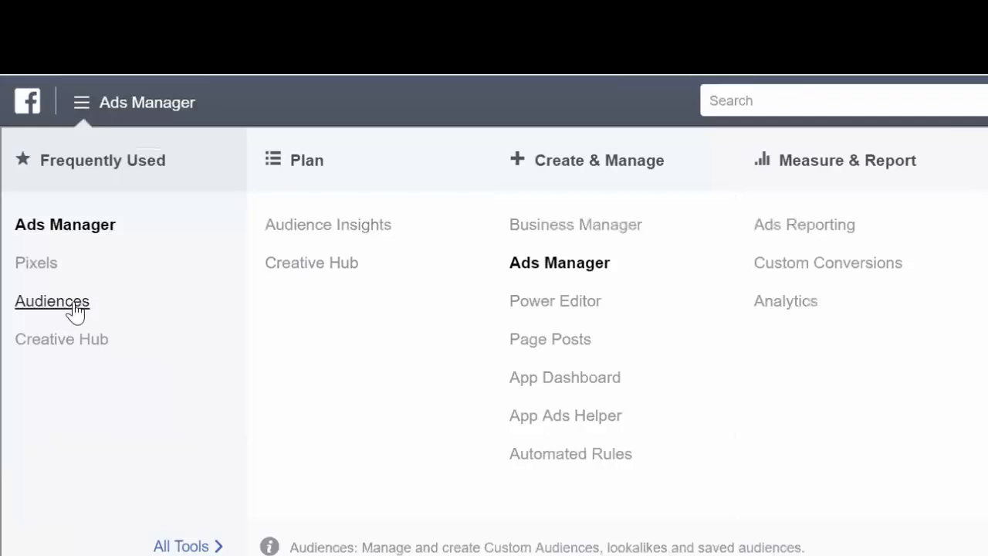
click(73, 305)
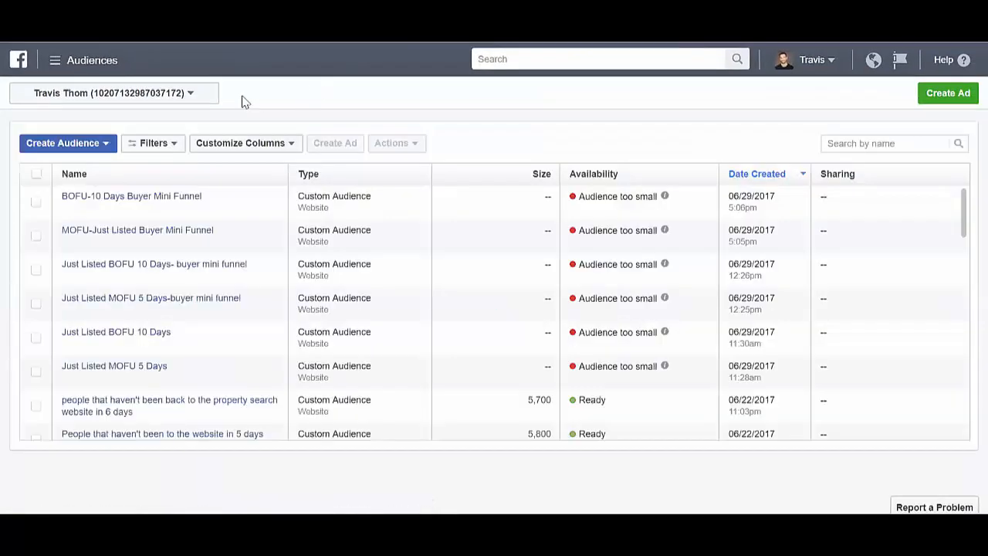
click(106, 145)
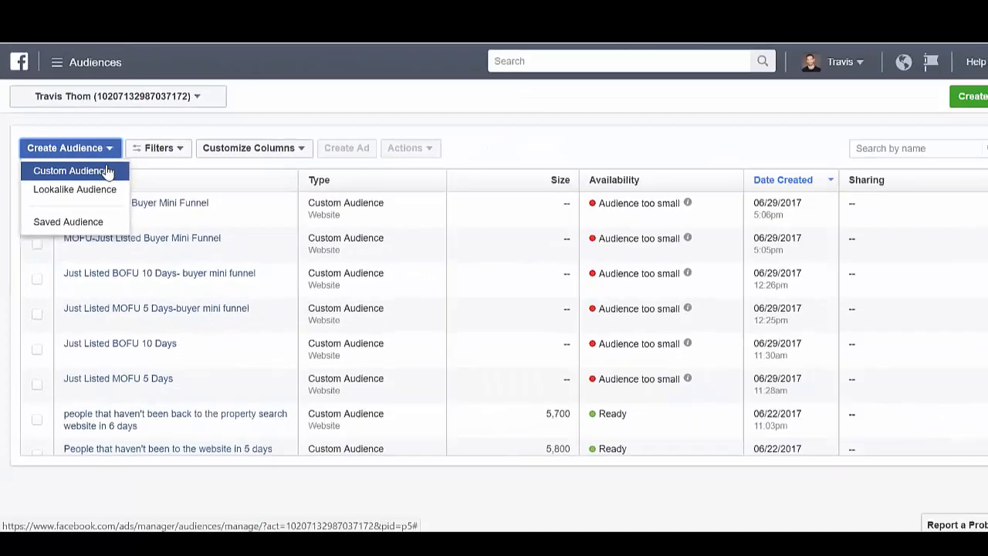
click(103, 166)
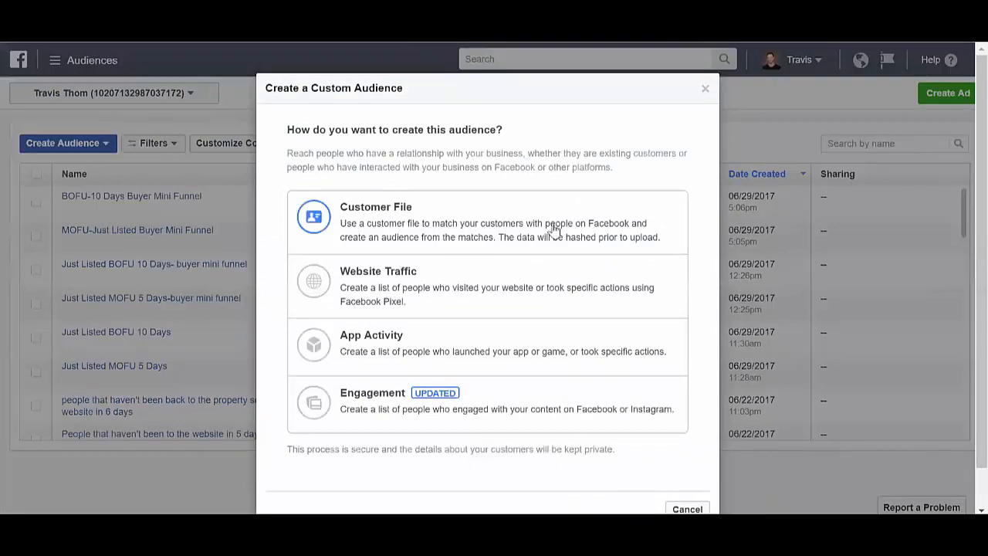
Base the custom audience on video engagement, targeting people who have watched 75% of the video.
click(513, 416)
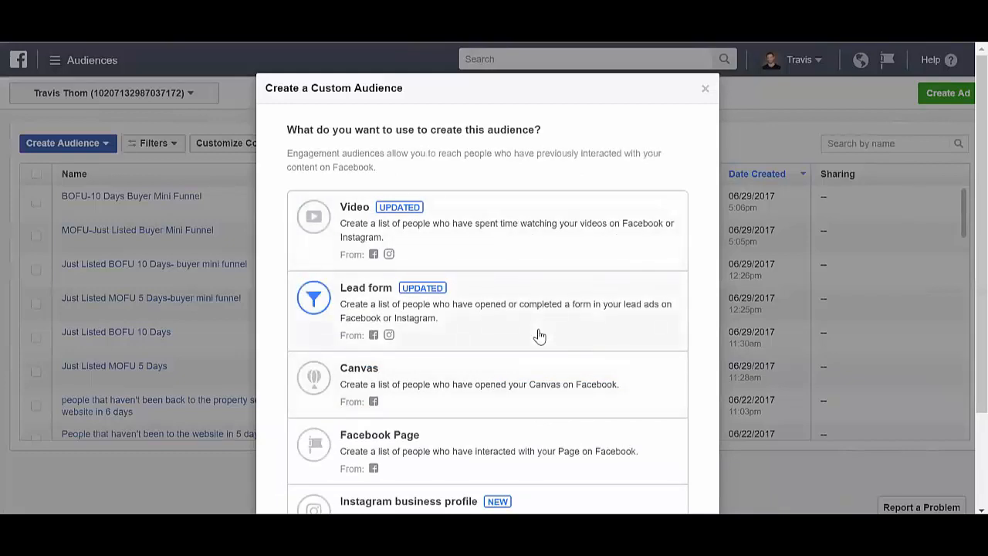
scroll(965, 245, down, 2)
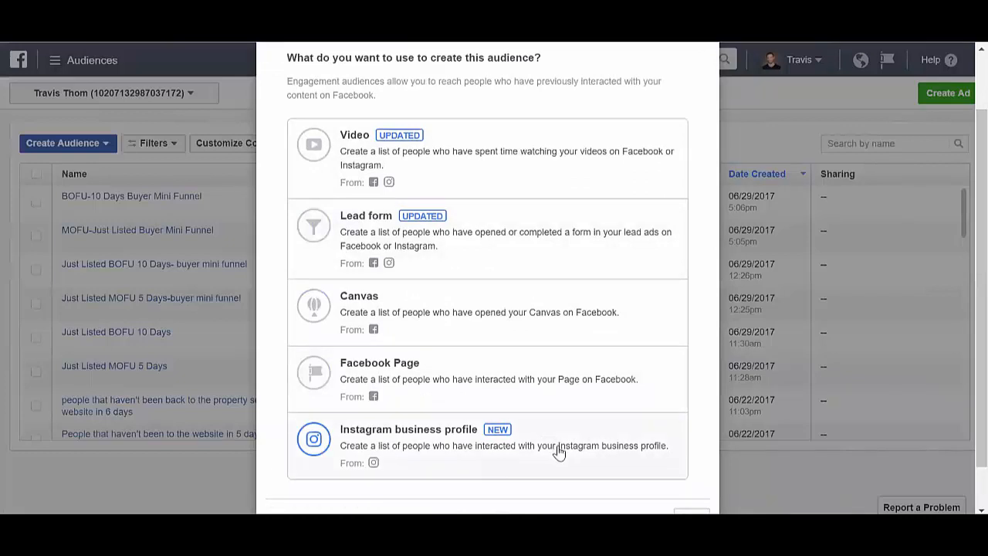
click(502, 171)
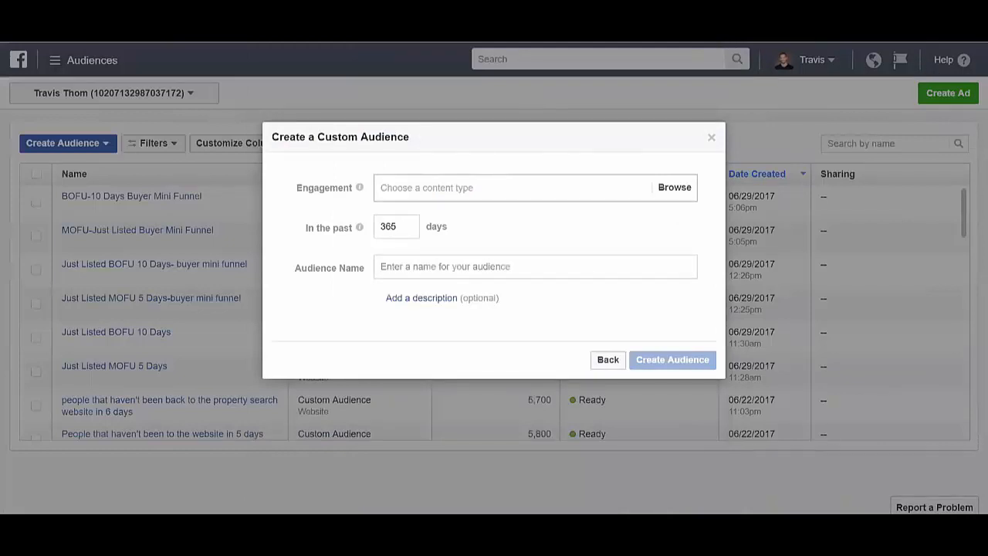
click(463, 187)
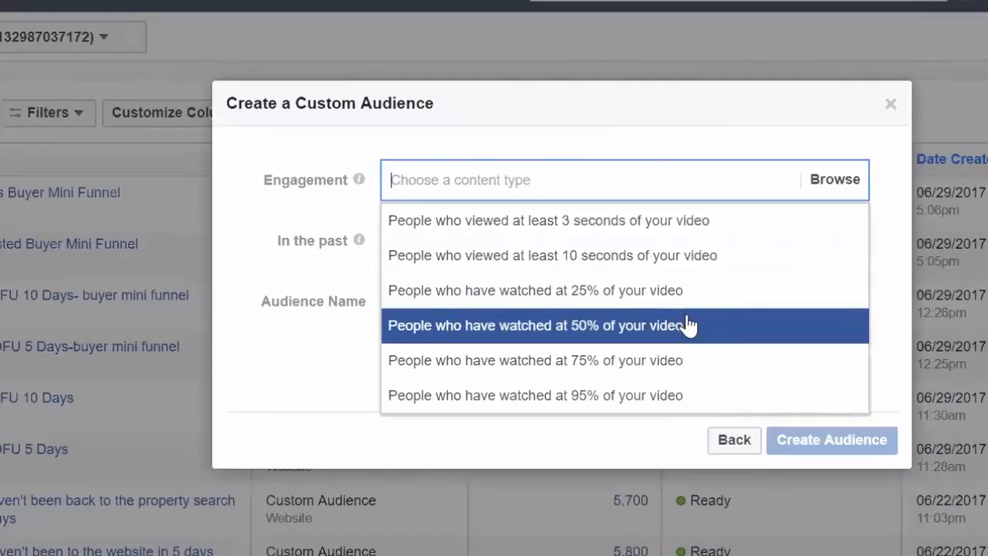
click(682, 368)
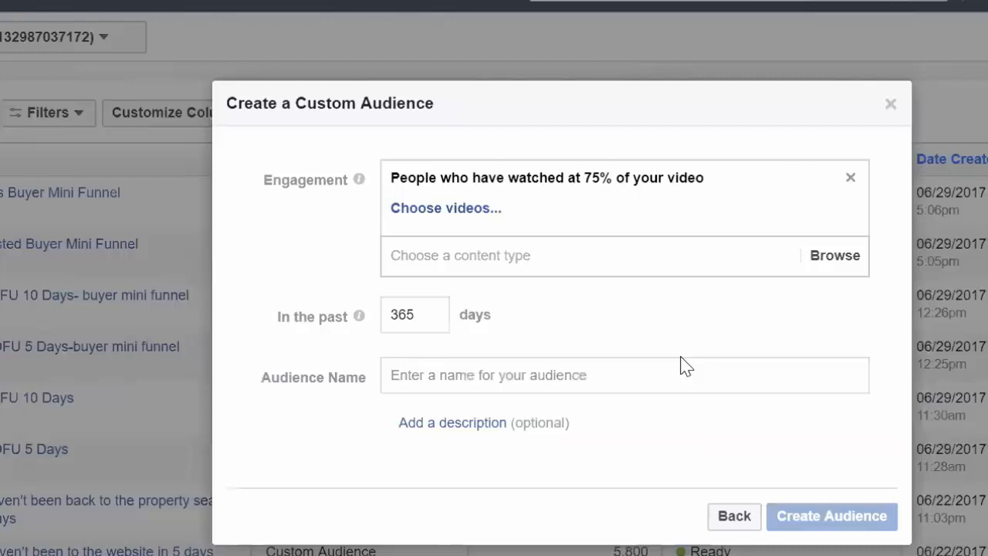
Start choosing the audience's source videos and switch the Facebook Page source from Brampton Real Estate to the account owner's page.
click(469, 215)
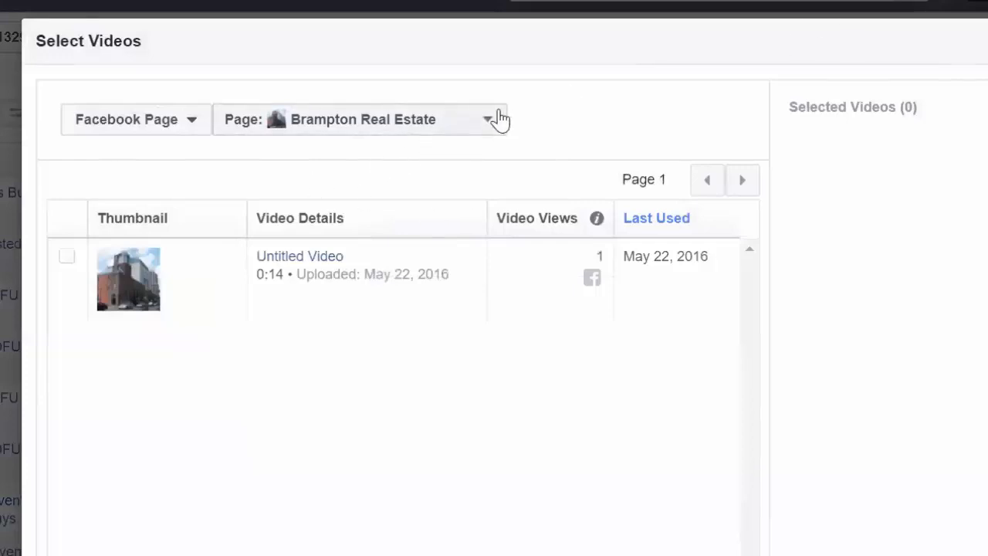
click(203, 130)
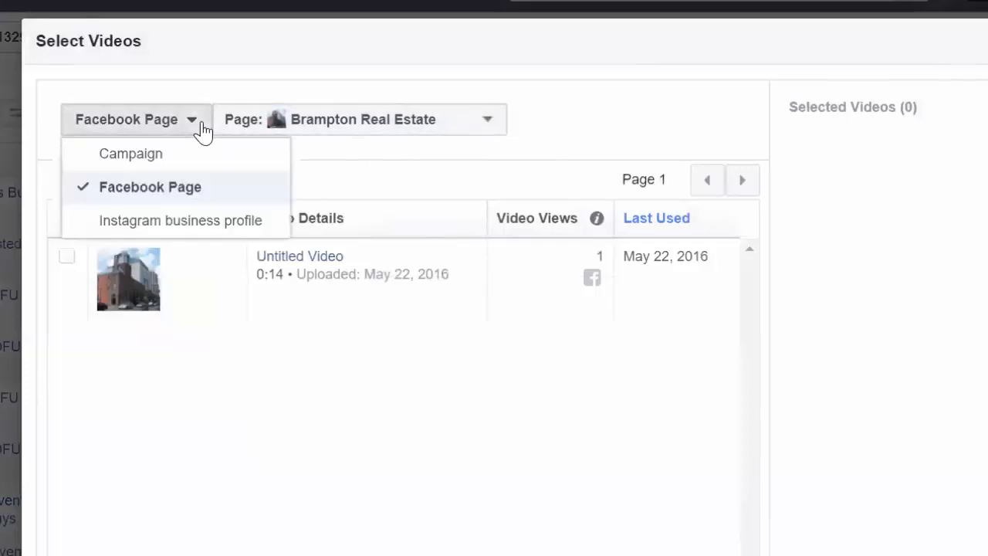
click(353, 128)
drag(569, 264, 605, 433)
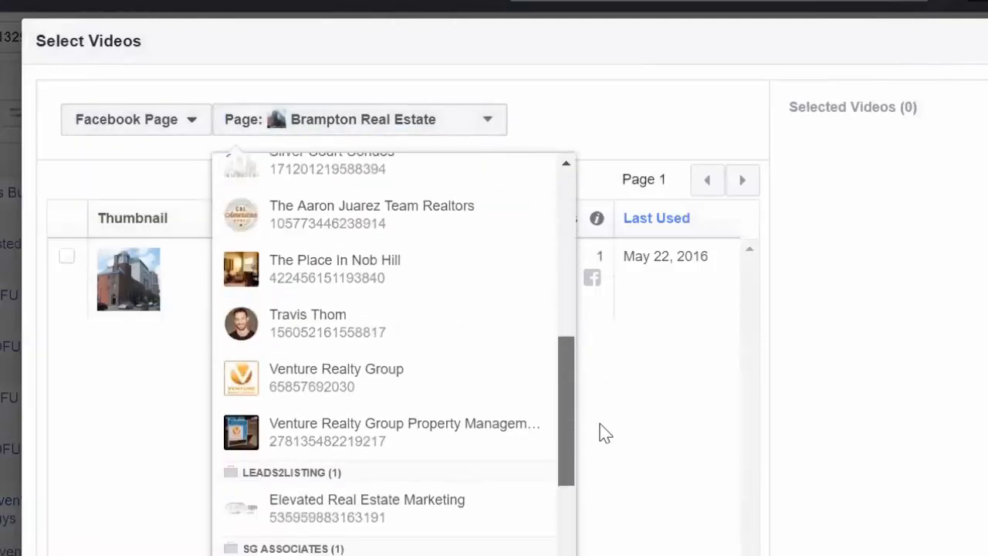
click(447, 339)
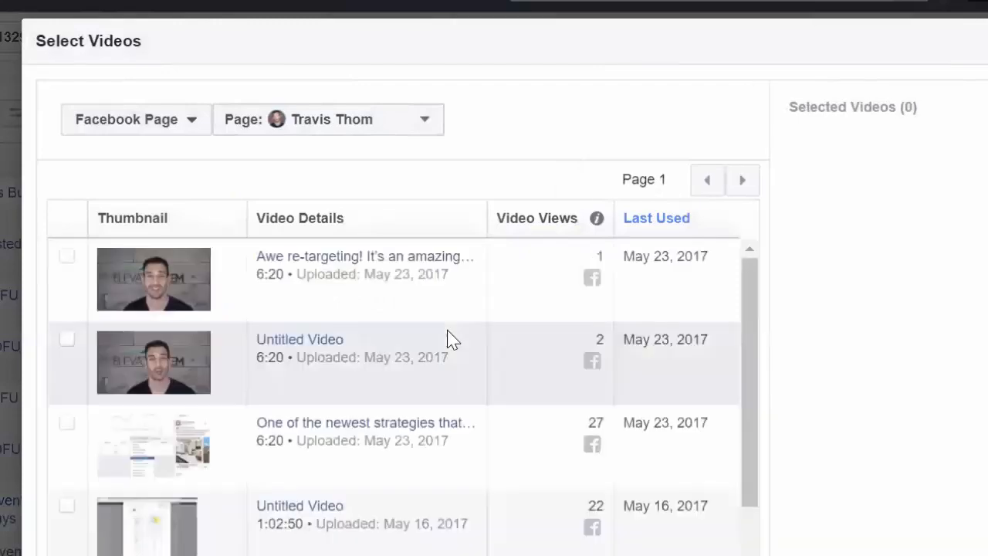
Select the 8:24 "The Fatal Flaw That Could Be K..." video uploaded Feb 06, 2017 as the audience's source.
scroll(745, 320, down, 2)
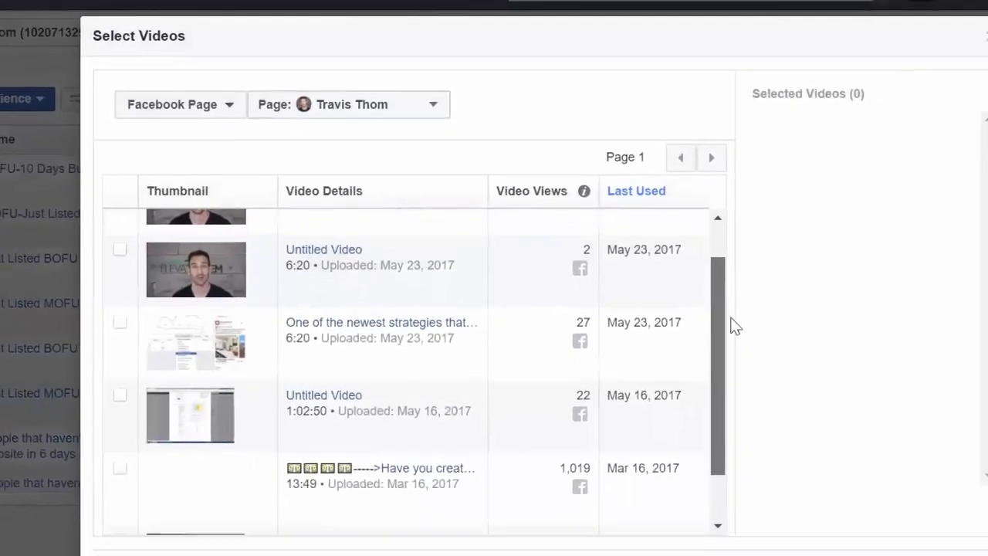
scroll(735, 327, down, 2)
scroll(734, 324, up, 3)
scroll(733, 348, down, 3)
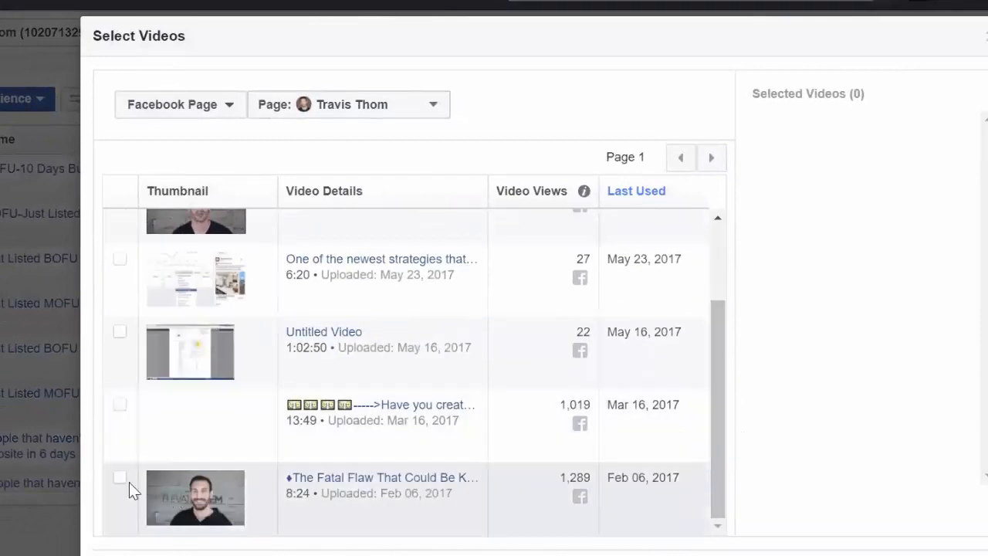
click(119, 478)
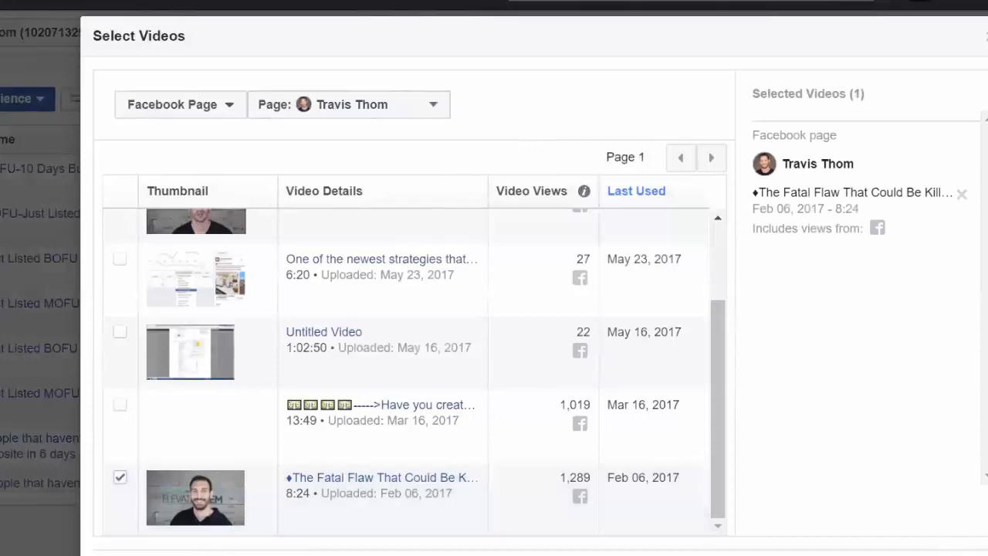
click(981, 555)
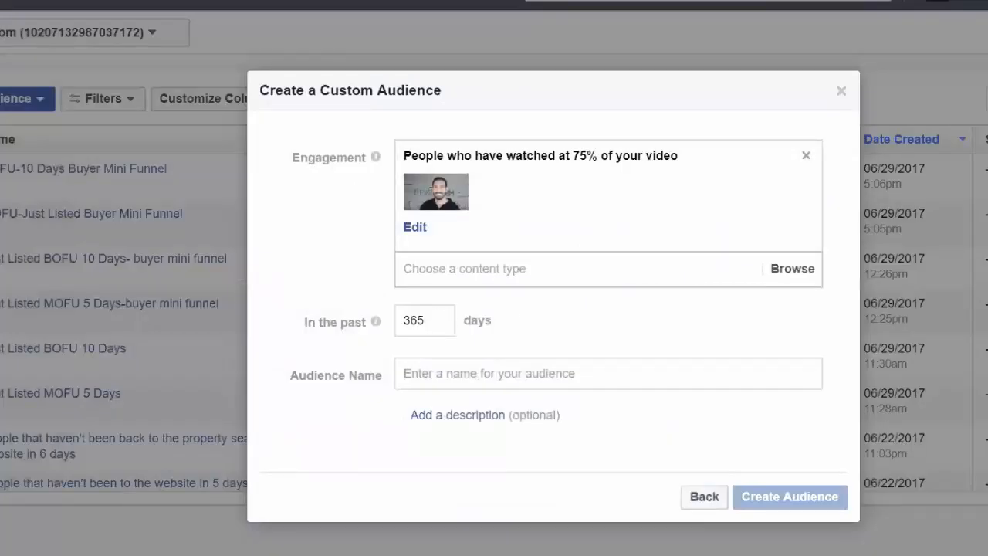
Set the audience's engagement period to the past 30 days.
drag(426, 320, 402, 320)
text(14)
key(BackSpace)
key(BackSpace)
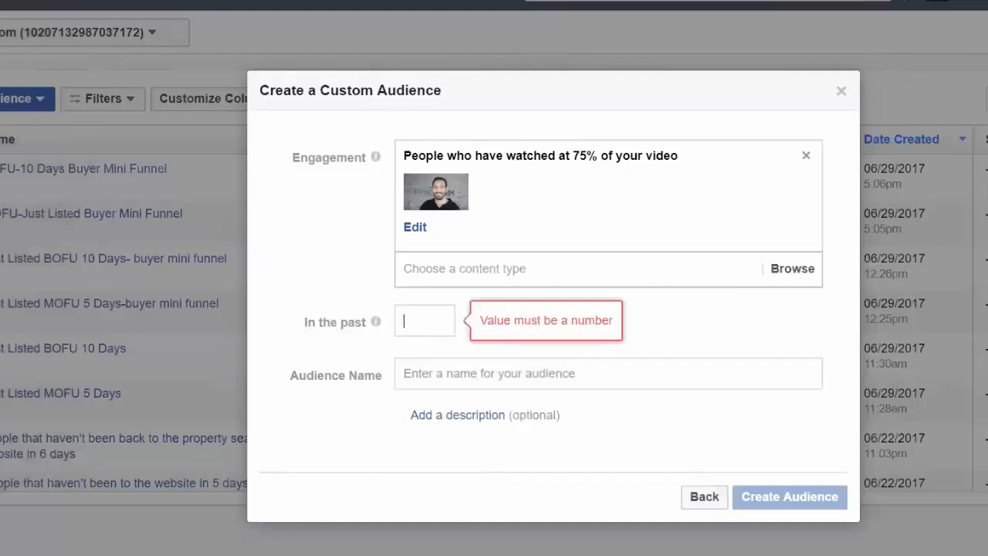
text(30)
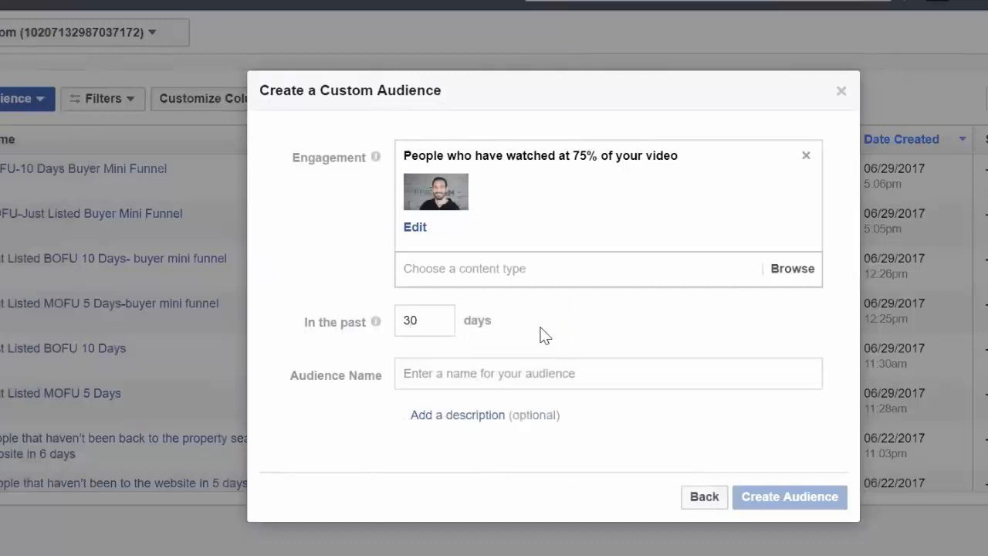
Name the audience "75% Videos Views of Just Listed" and create it.
click(529, 370)
text(V)
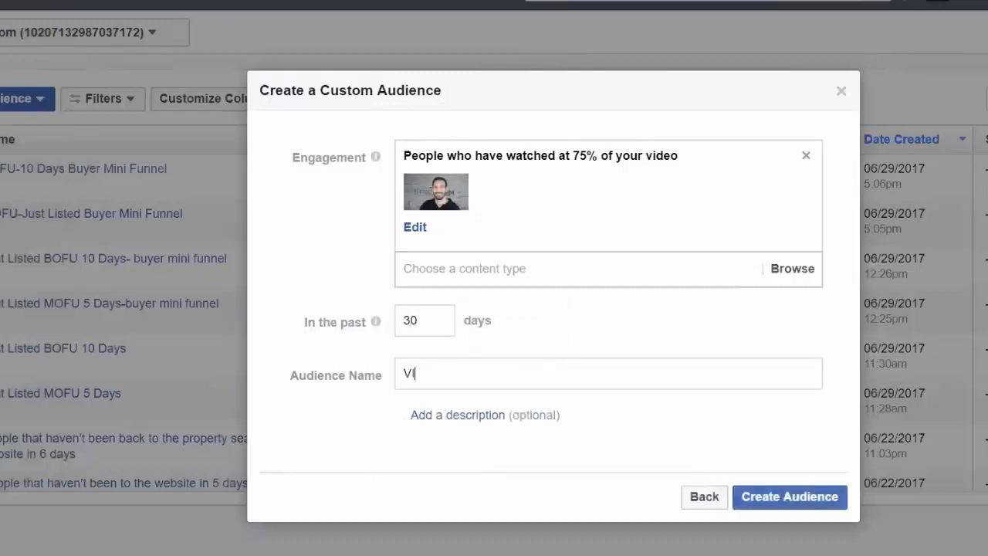
key(BackSpace)
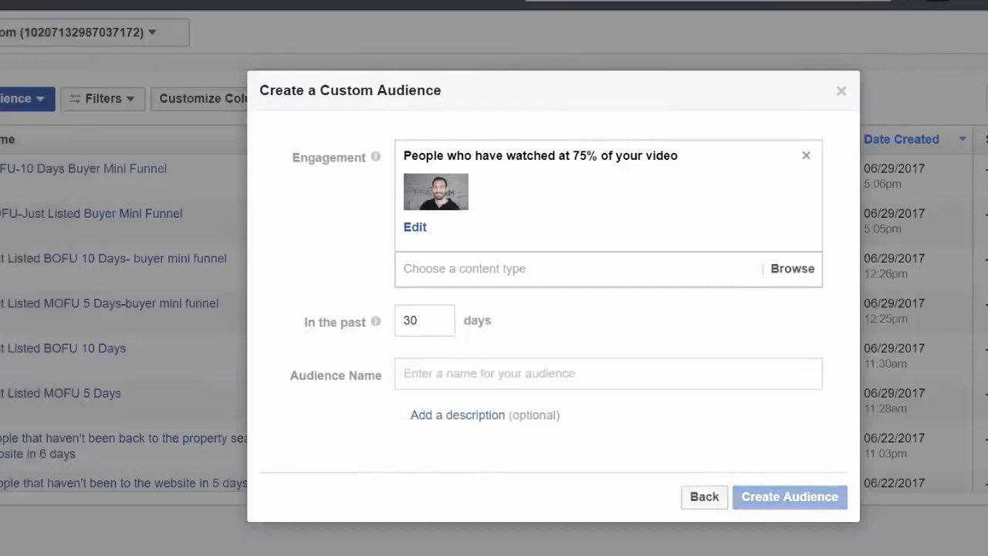
text(75% Videos Views O)
key(BackSpace)
text(of Just Listed)
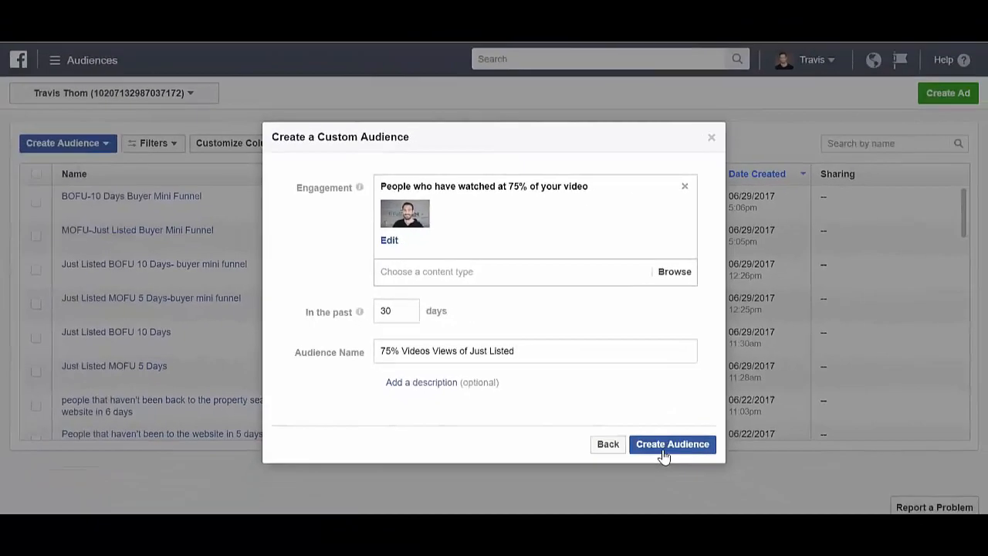
click(662, 451)
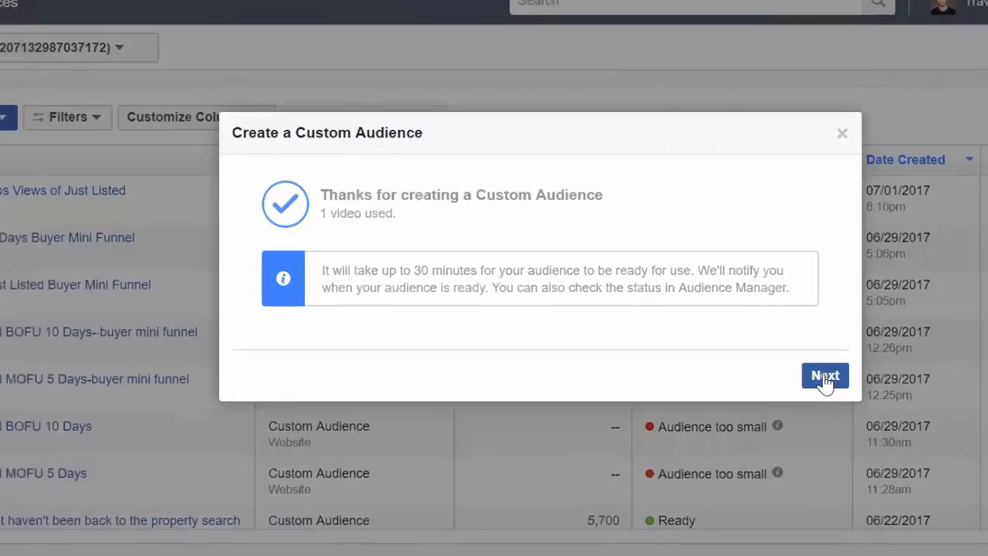
Start an ad using the newly created audience and choose Lead generation as the marketing objective.
click(825, 375)
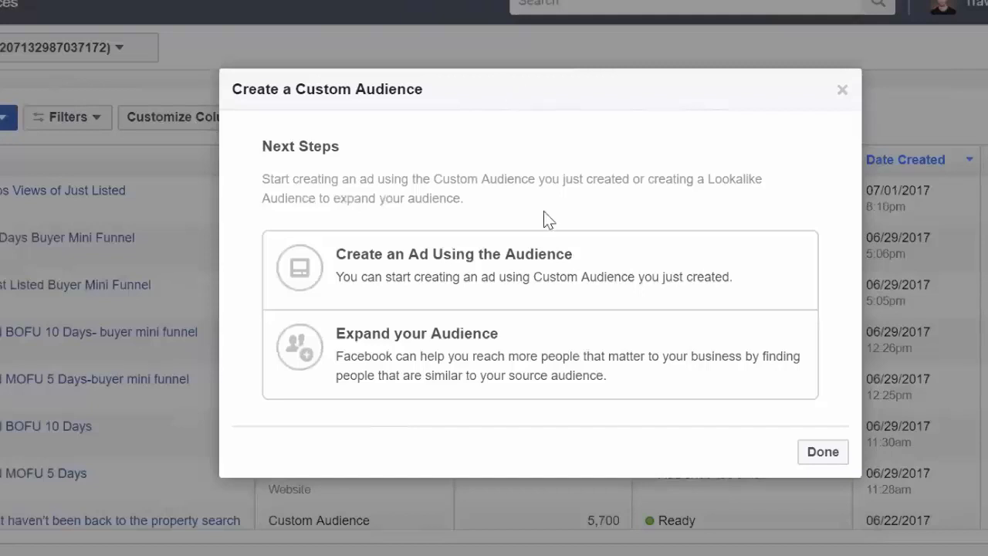
click(590, 288)
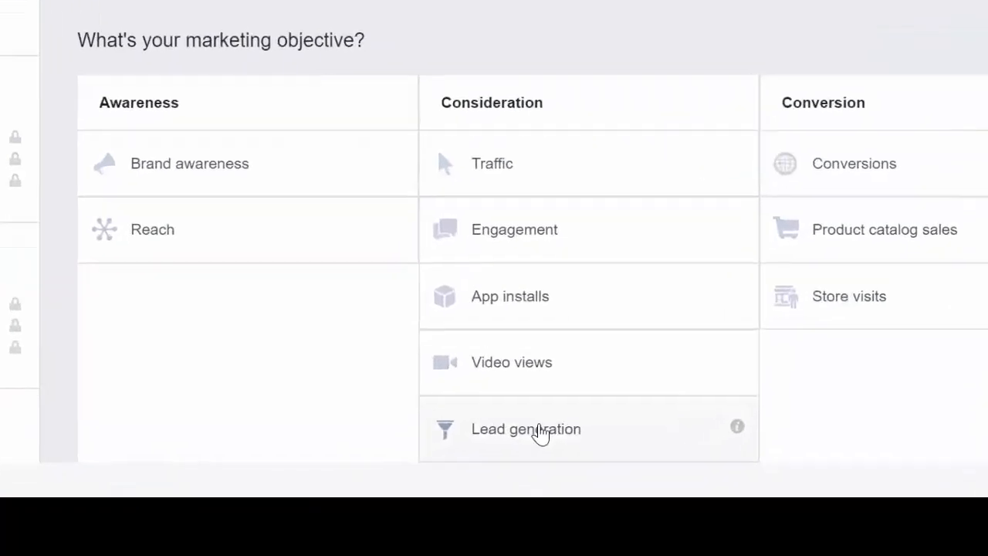
click(662, 401)
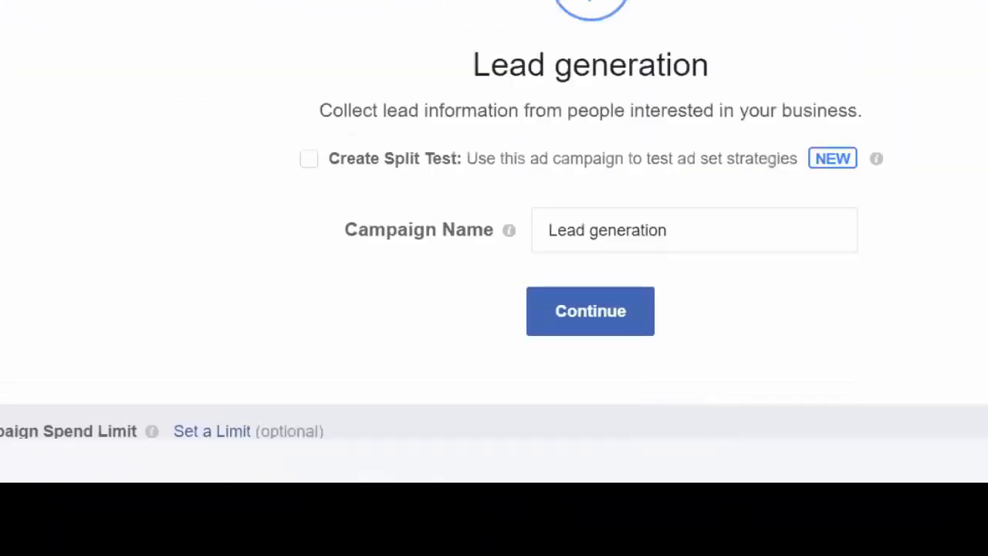
Name the campaign "Blockbuster 75% of just Listed Lead generation" and continue to the ad set.
click(549, 230)
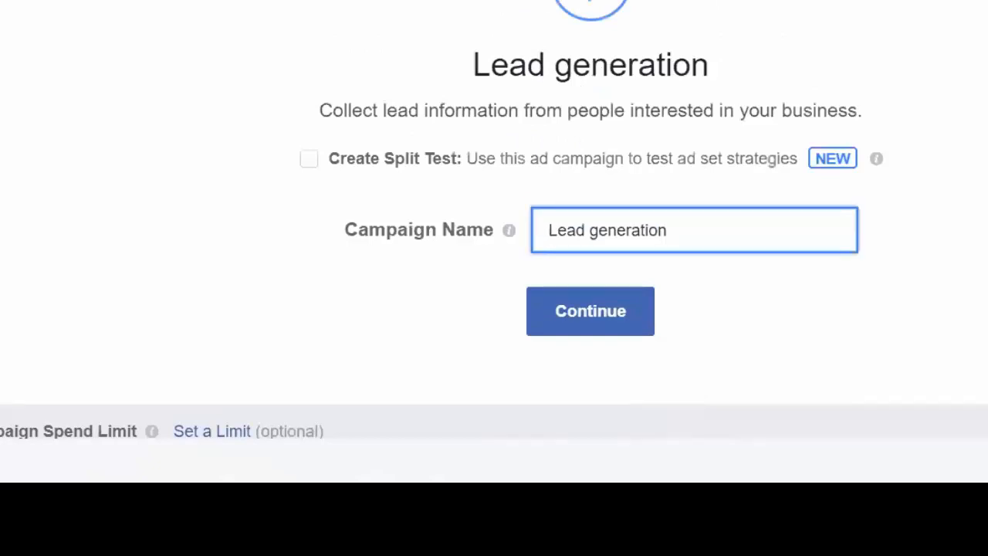
text(Blockbuster )
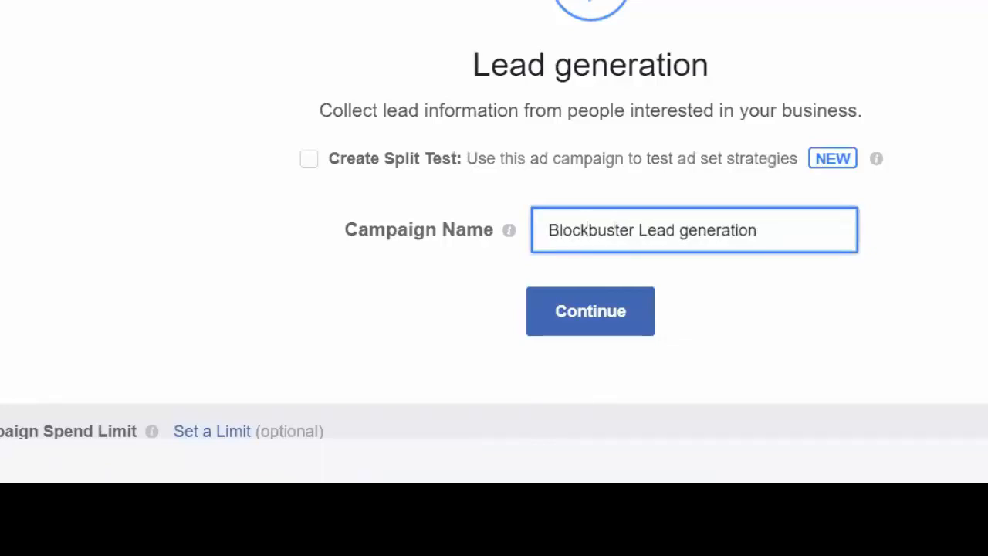
text(75)
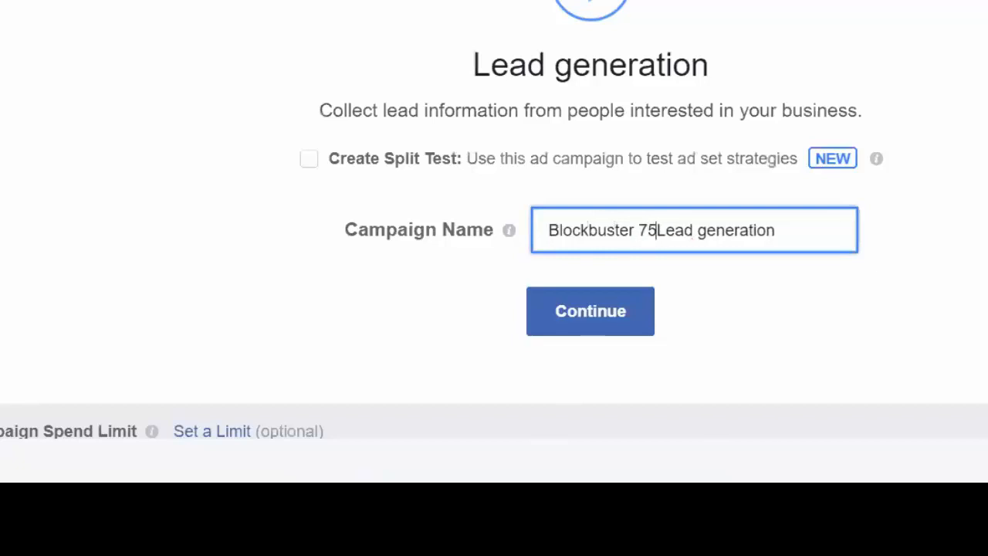
text(5)
key(BackSpace)
text(% of just Listed)
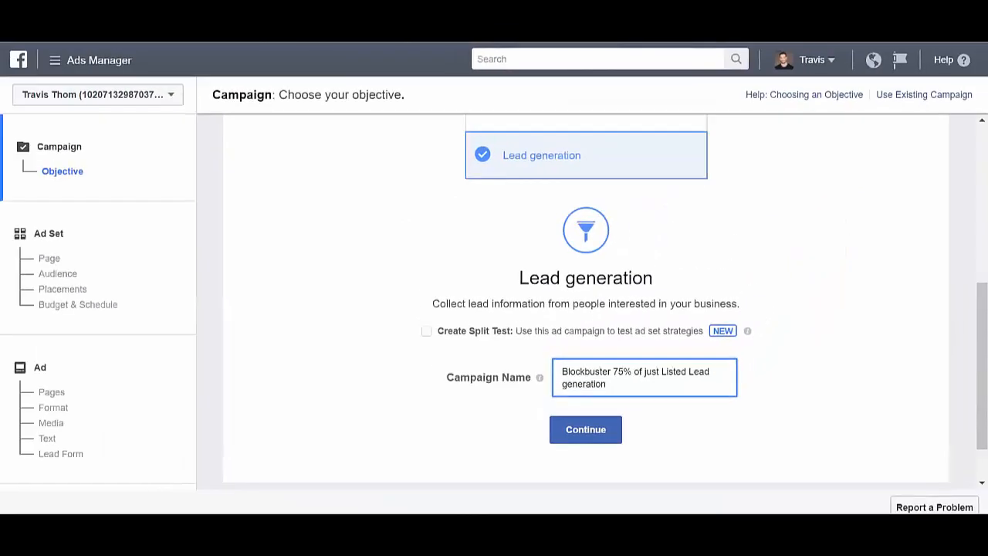
click(578, 430)
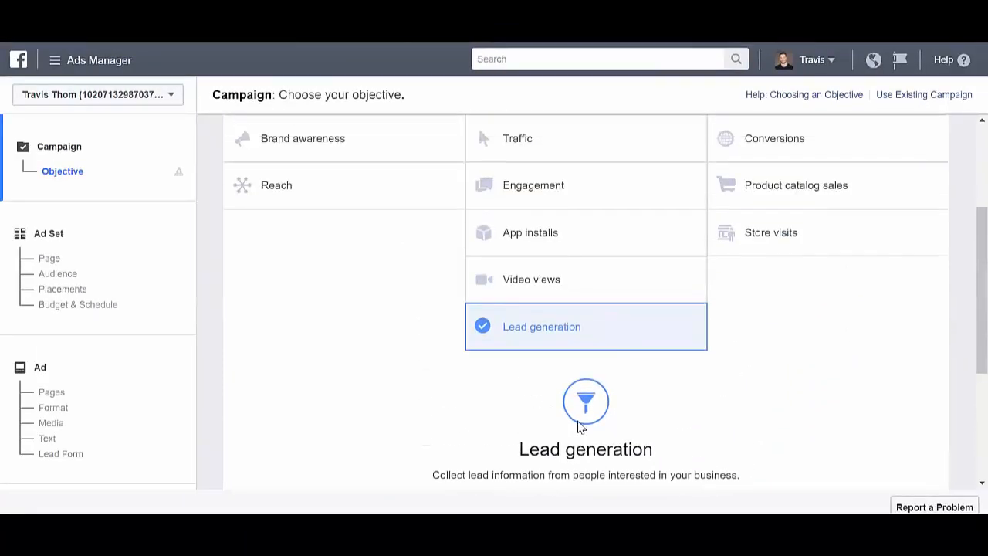
drag(977, 318, 976, 462)
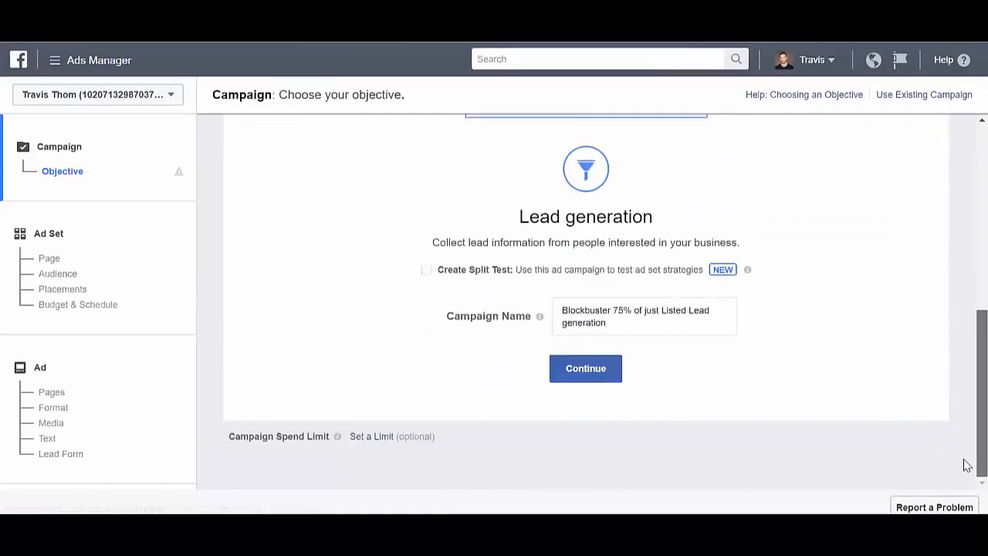
click(591, 378)
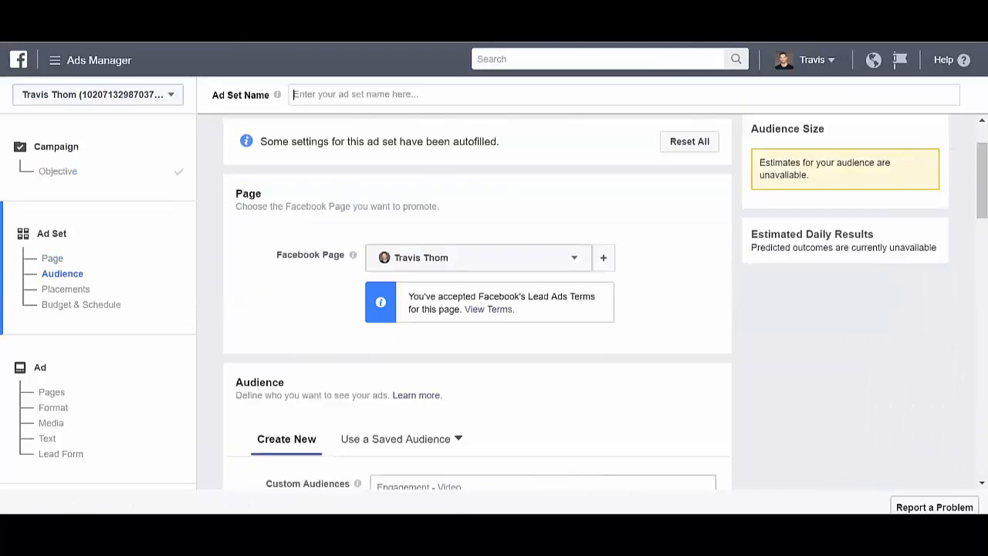
Name the ad set "Buyer Lead Gen".
text(Buyer)
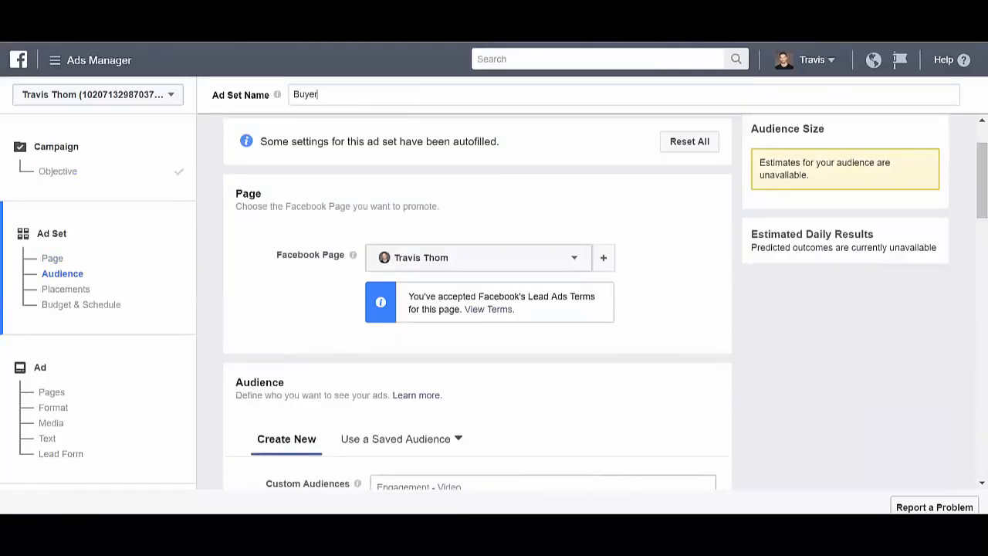
text( Lead Genertion)
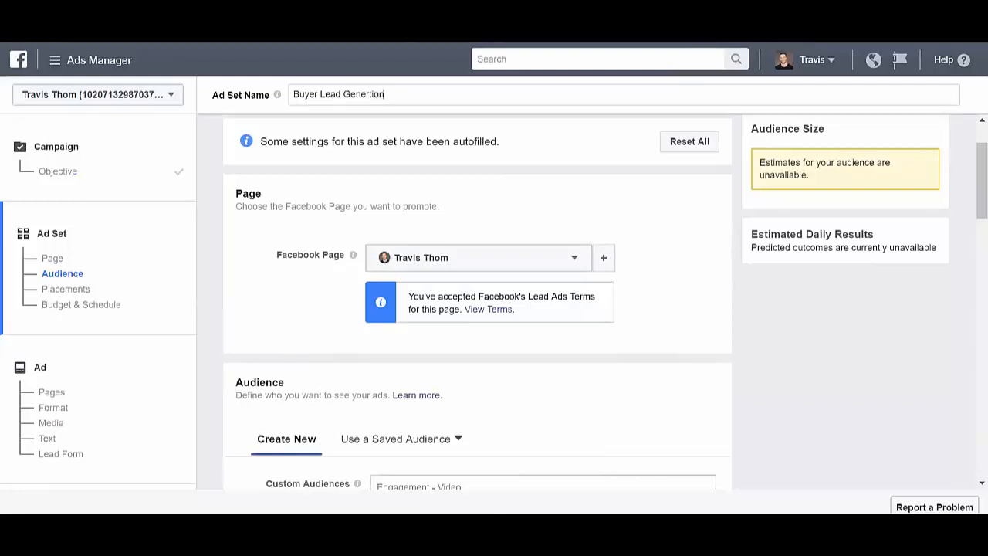
key(BackSpace)
key(BackSpace)
key(BackSpace)
key(BackSpace)
key(BackSpace)
key(BackSpace)
key(BackSpace)
text(en)
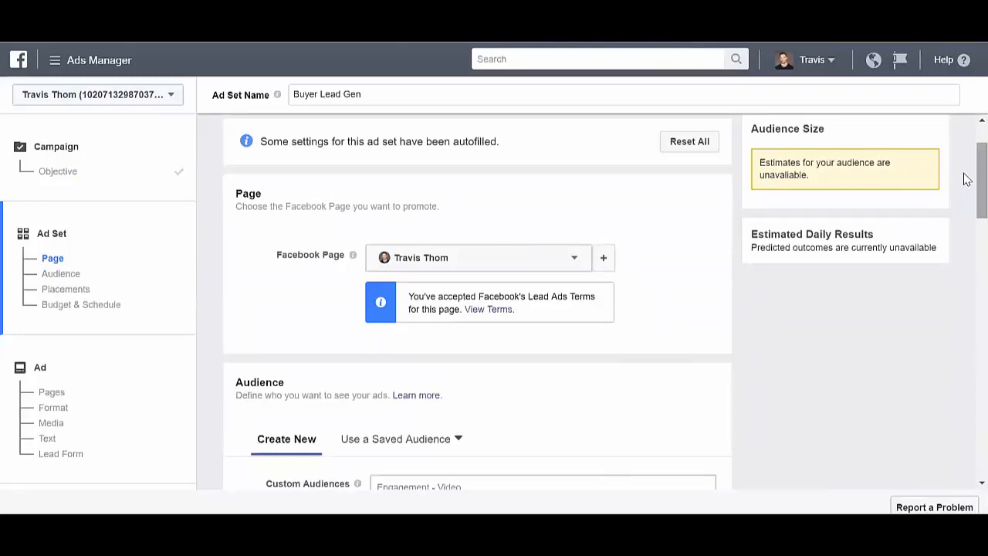
Review the ad set's custom audience, location, age, gender, language and detailed targeting settings.
scroll(964, 185, down, 4)
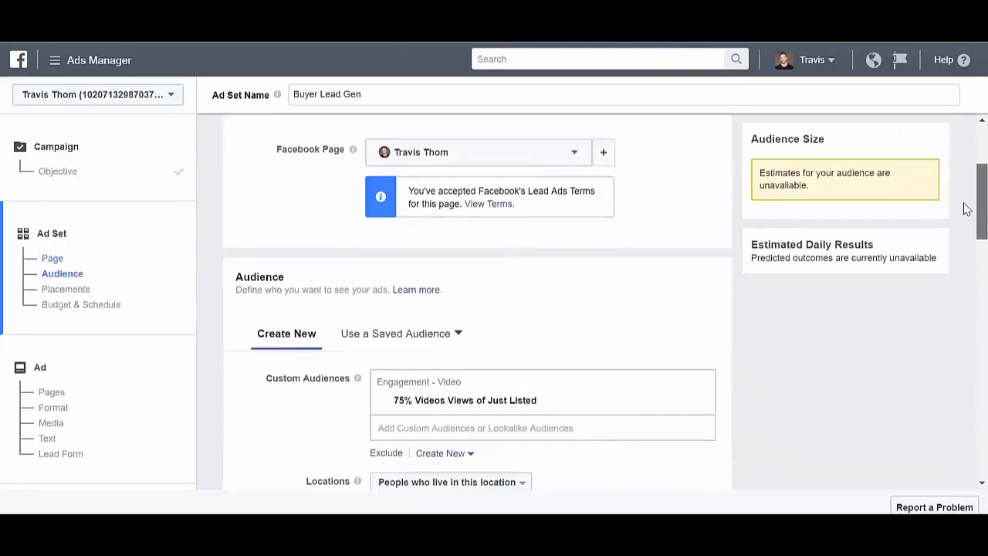
scroll(965, 233, down, 1)
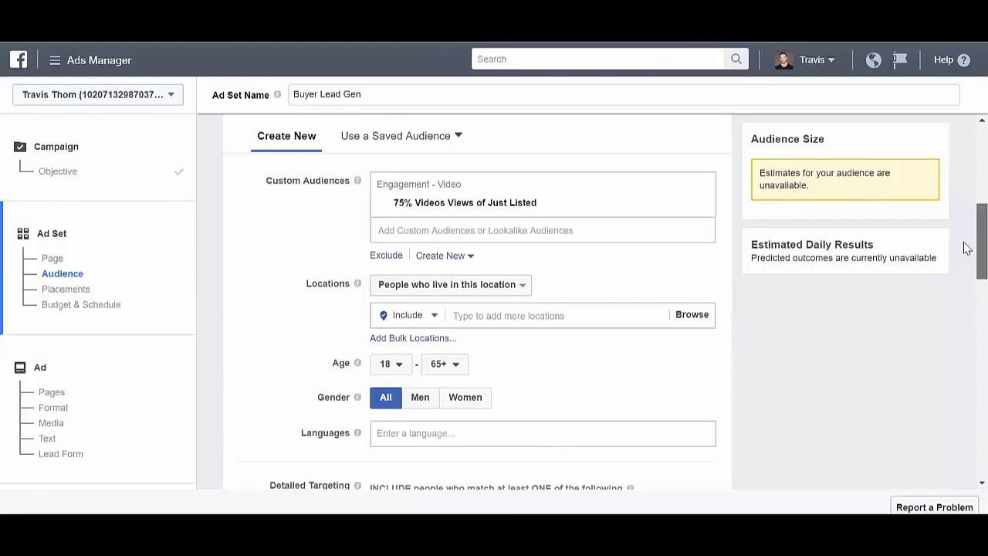
scroll(964, 247, down, 1)
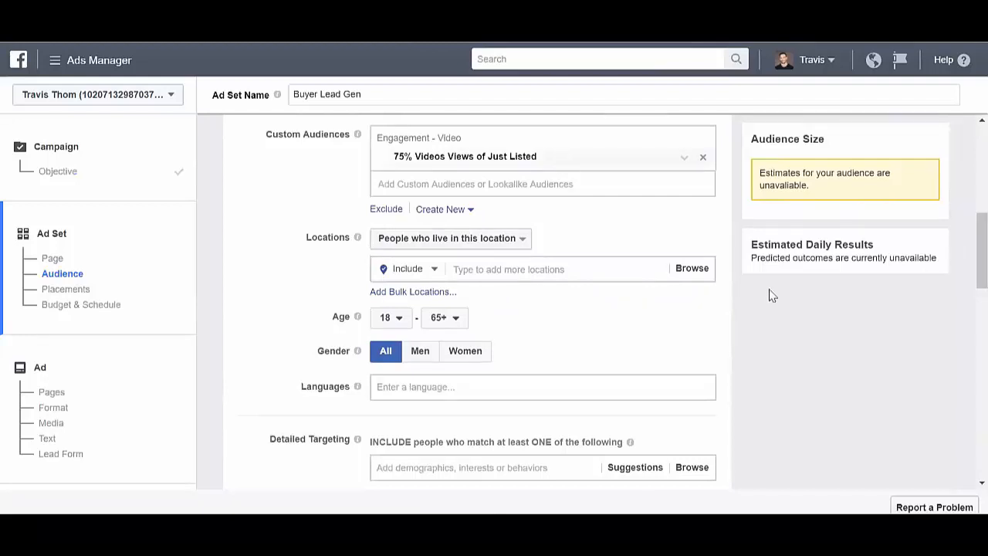
Look through the Edit Placements device and platform options for the ad set and switch back to Automatic Placements.
scroll(965, 251, down, 1)
scroll(964, 259, down, 5)
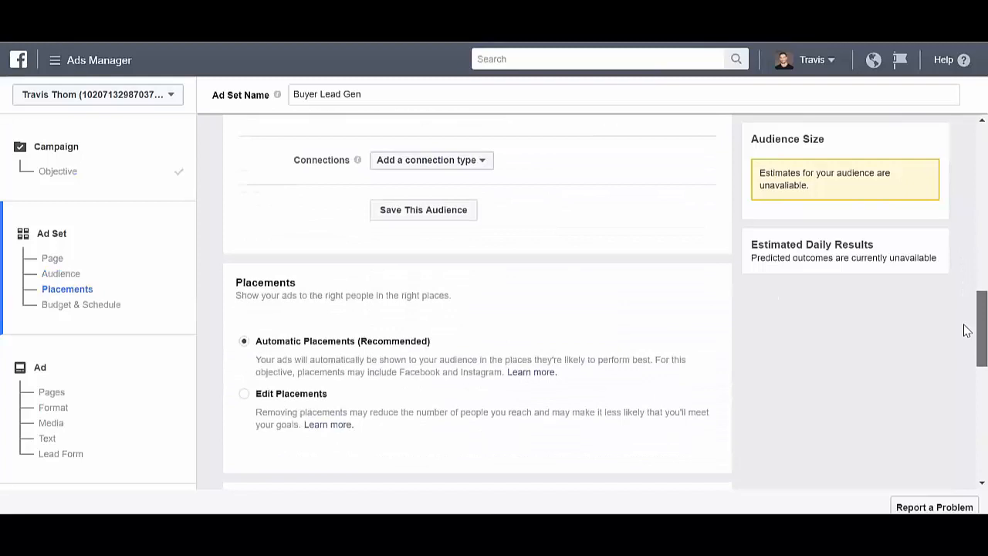
scroll(967, 332, down, 2)
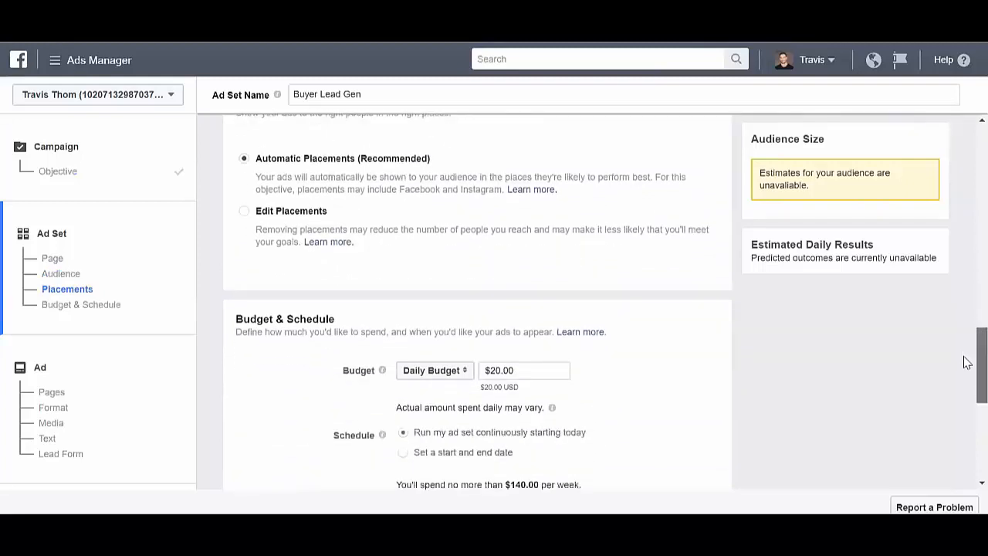
scroll(967, 362, down, 1)
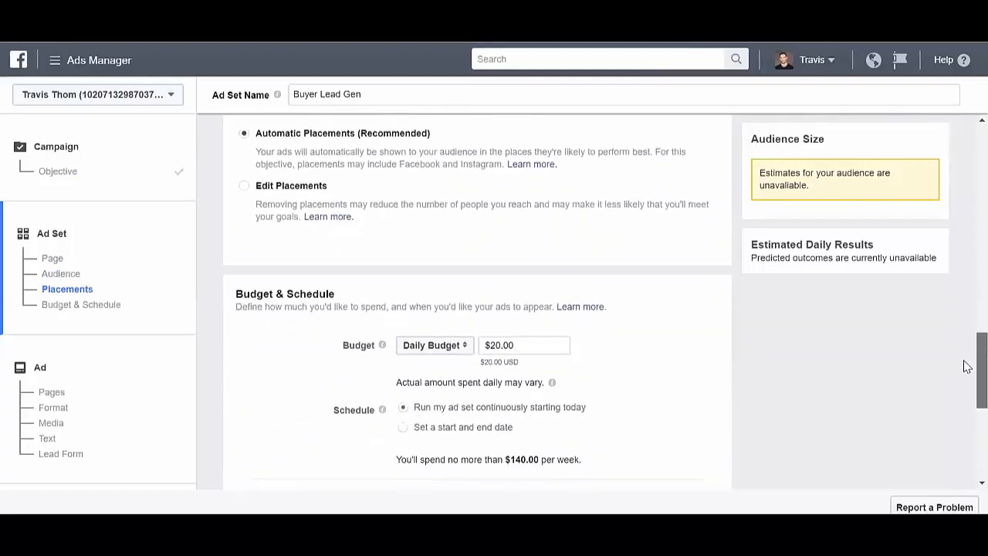
click(245, 187)
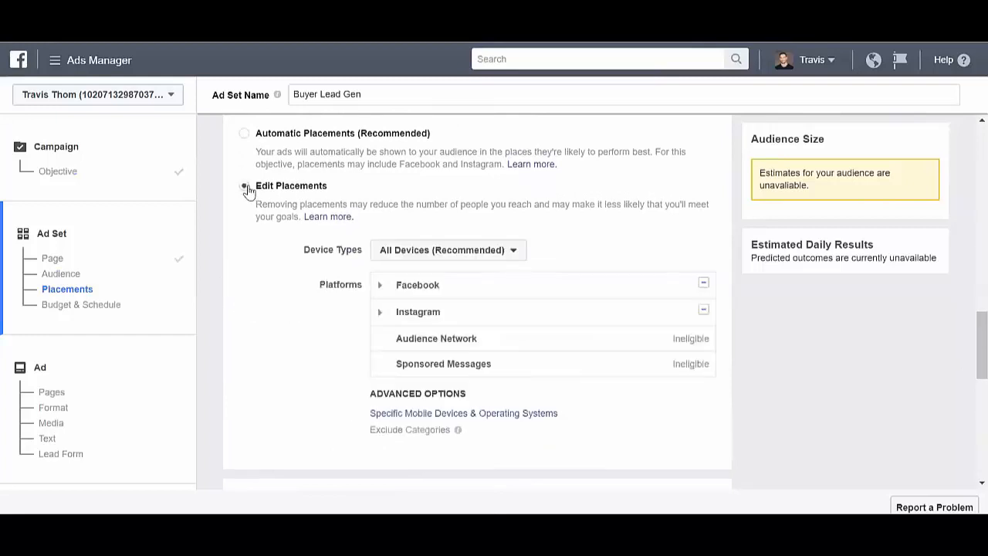
mouse_move(383, 285)
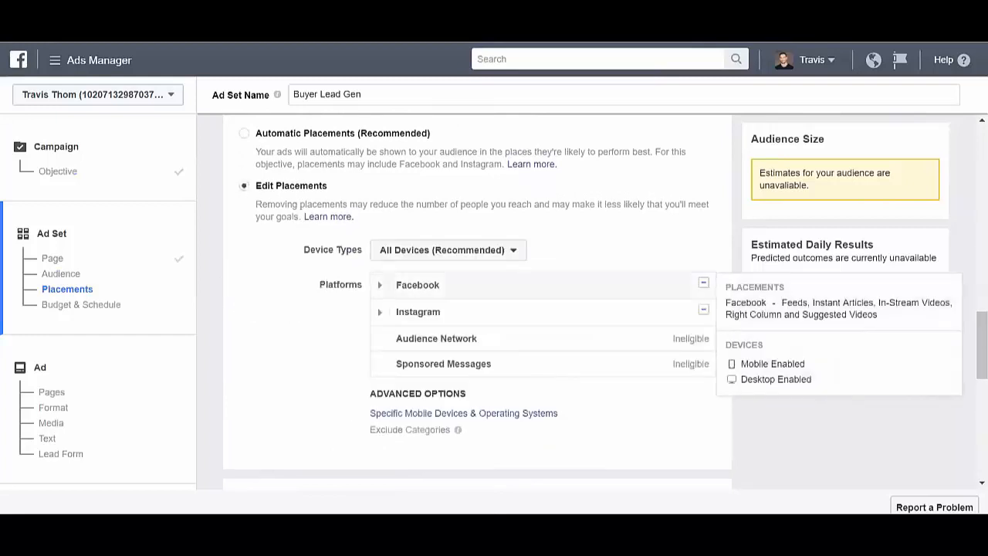
click(244, 134)
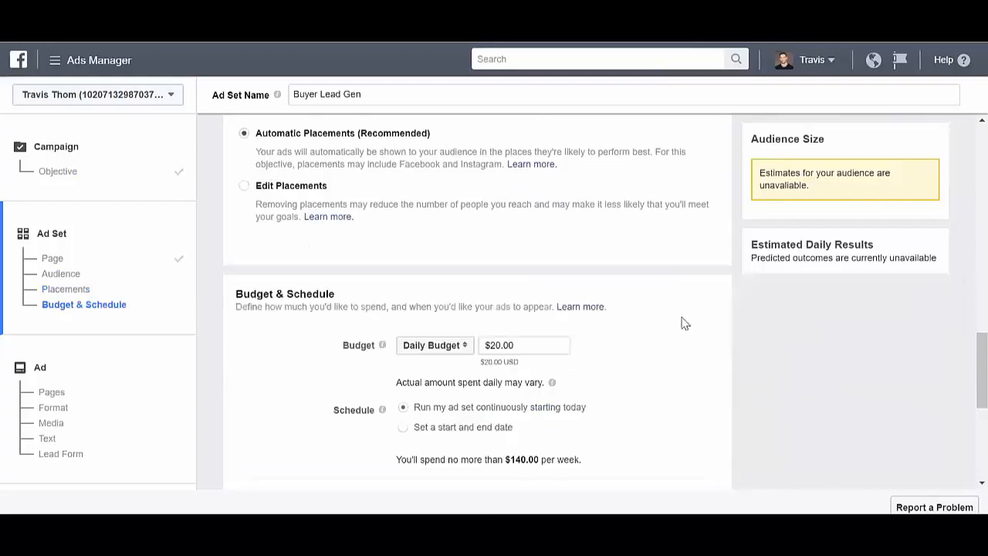
Set the ad set's daily budget to $5.00 and continue to the ad.
drag(974, 347, 963, 377)
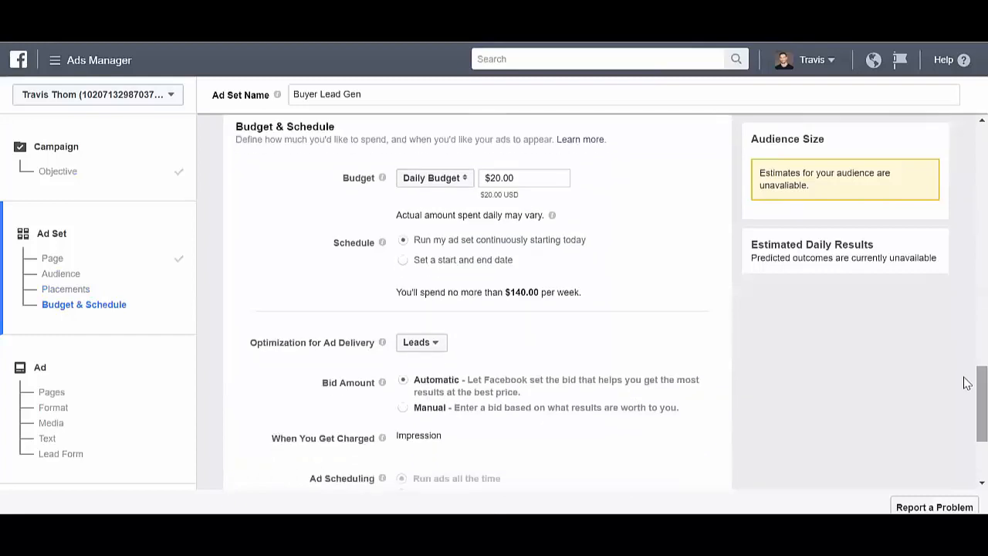
click(491, 177)
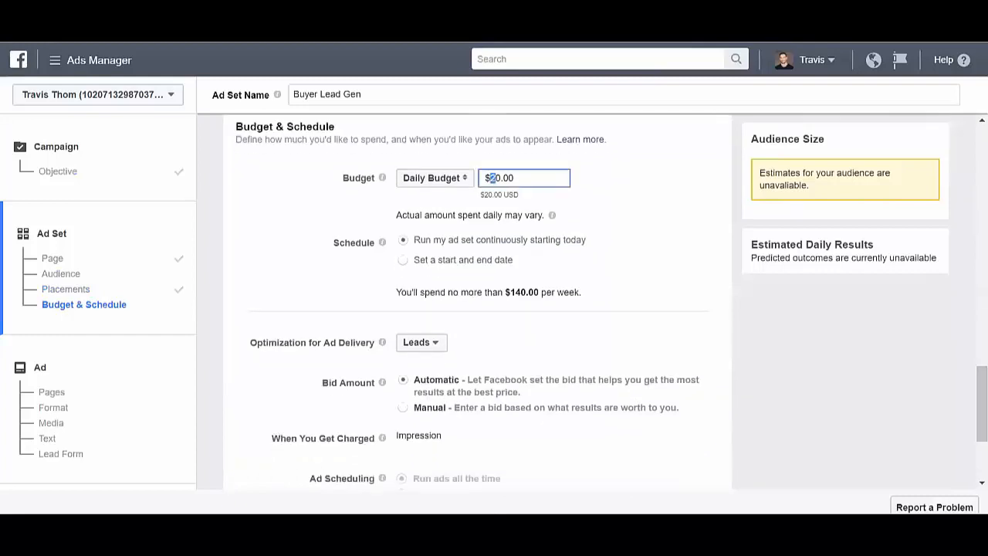
drag(489, 178, 502, 178)
text(5)
click(710, 179)
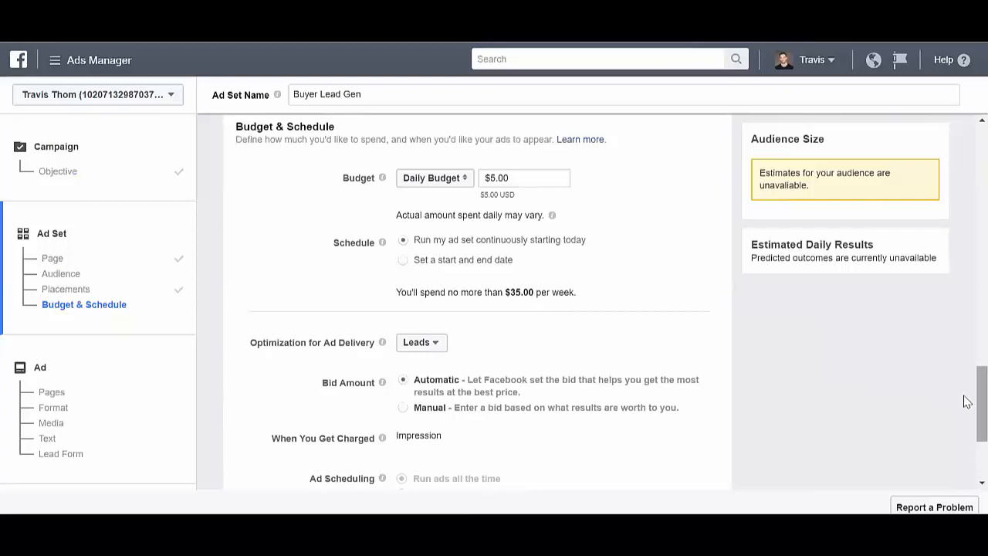
drag(963, 403, 966, 434)
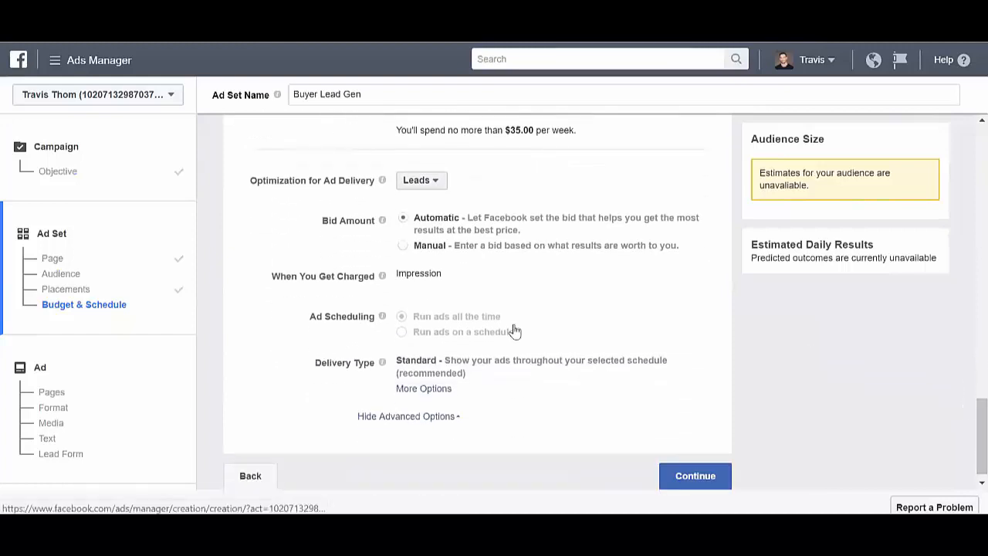
click(694, 476)
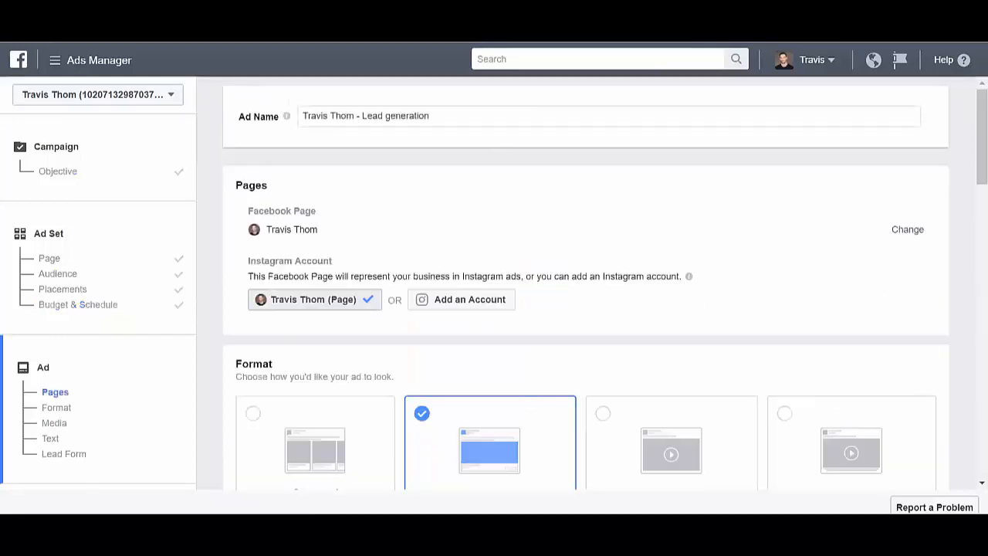
Rename the ad "Buyer Lead generation".
drag(357, 116, 277, 120)
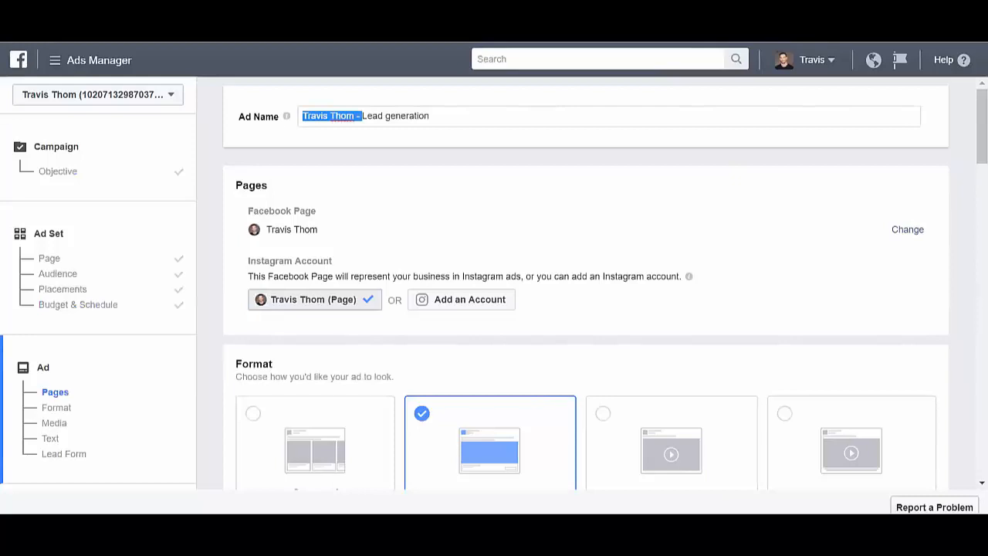
text(Buyer)
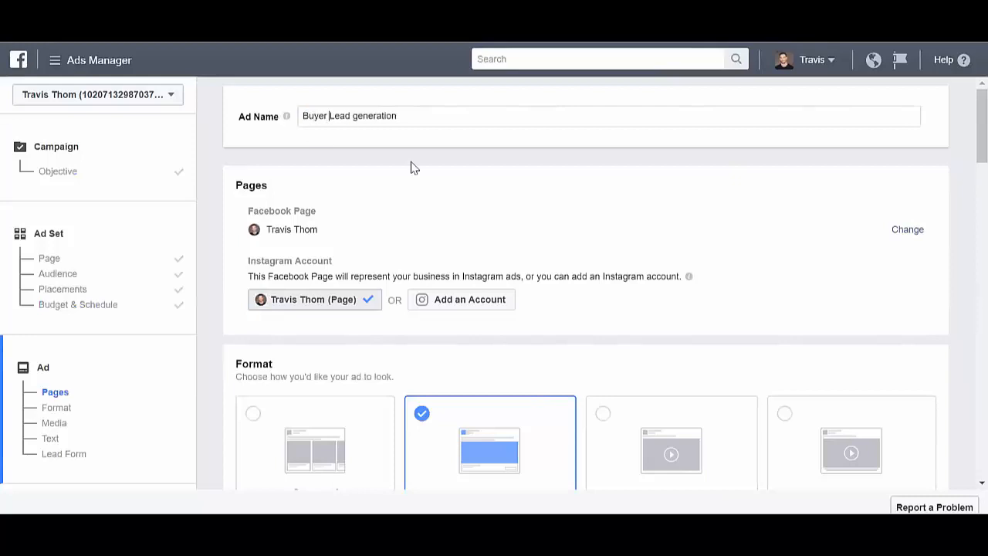
drag(448, 185, 963, 169)
Review the ad's format, image, headline, text, call to action and link description against its Mobile News Feed preview.
scroll(963, 211, down, 10)
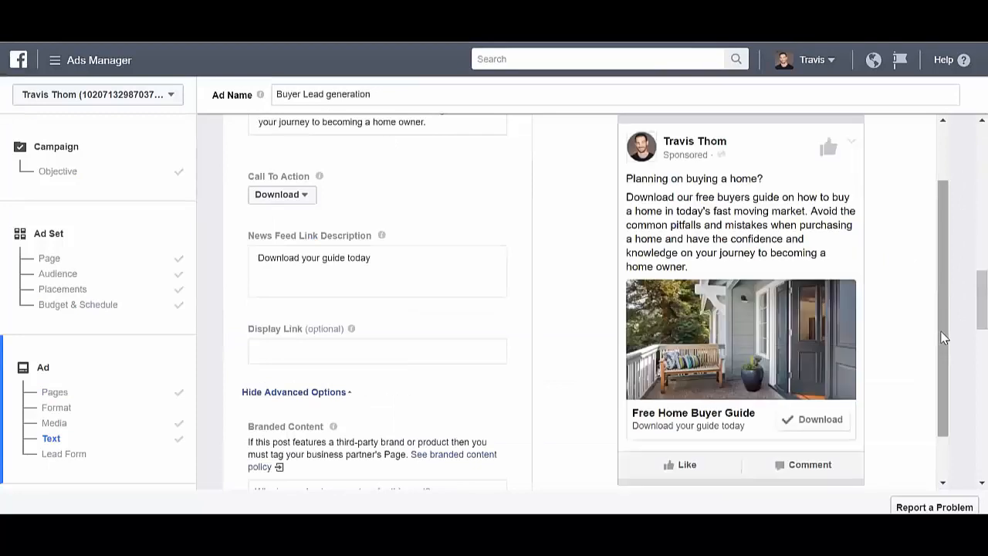
scroll(964, 309, up, 5)
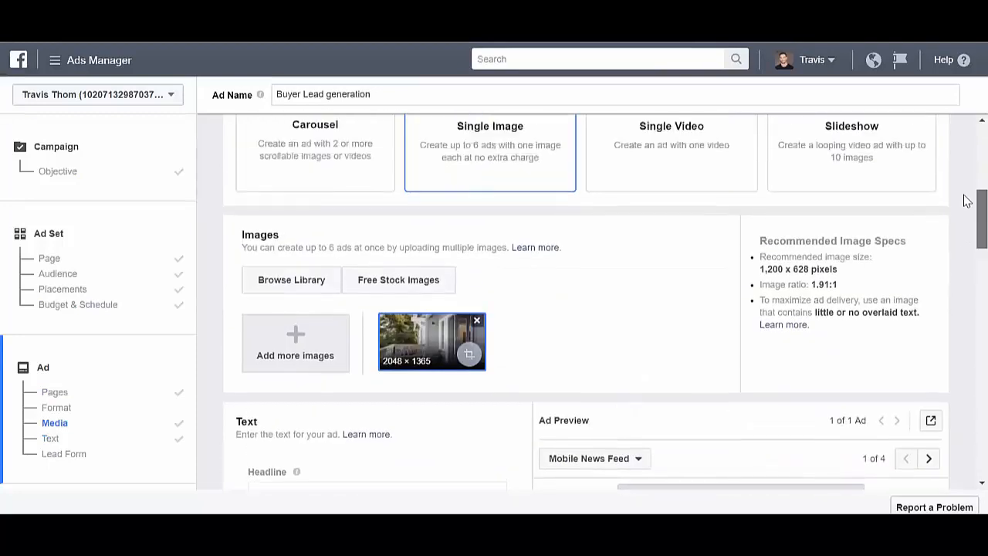
scroll(963, 201, up, 3)
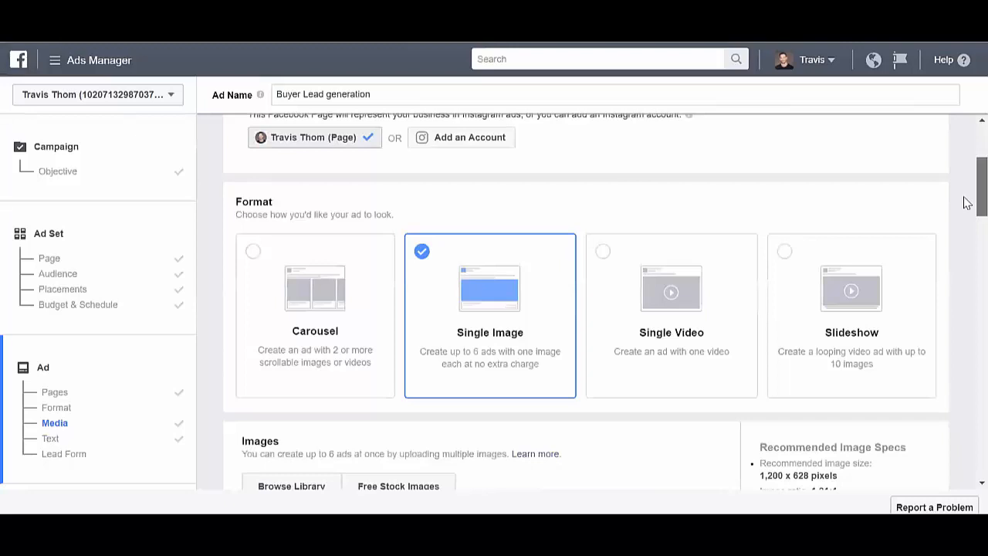
scroll(964, 203, down, 2)
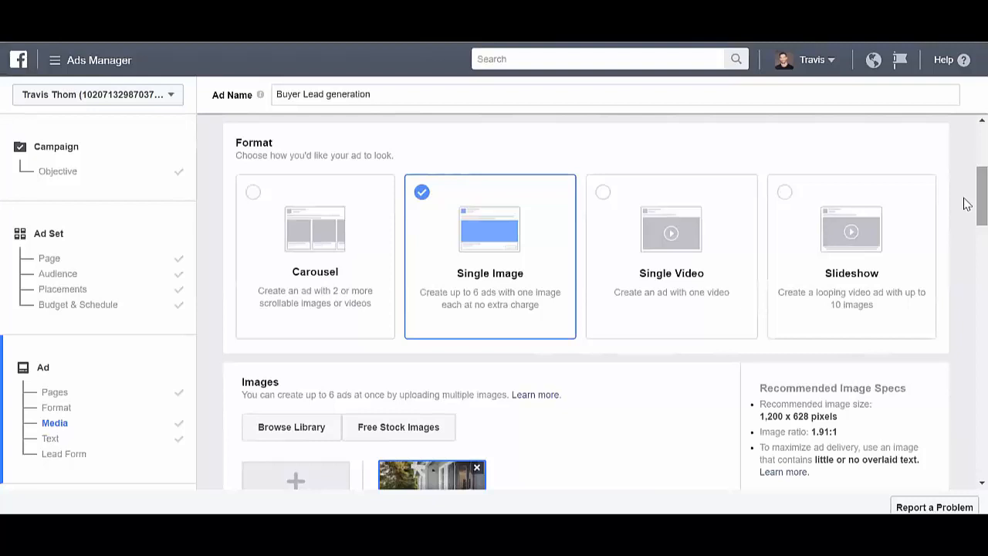
scroll(965, 207, down, 1)
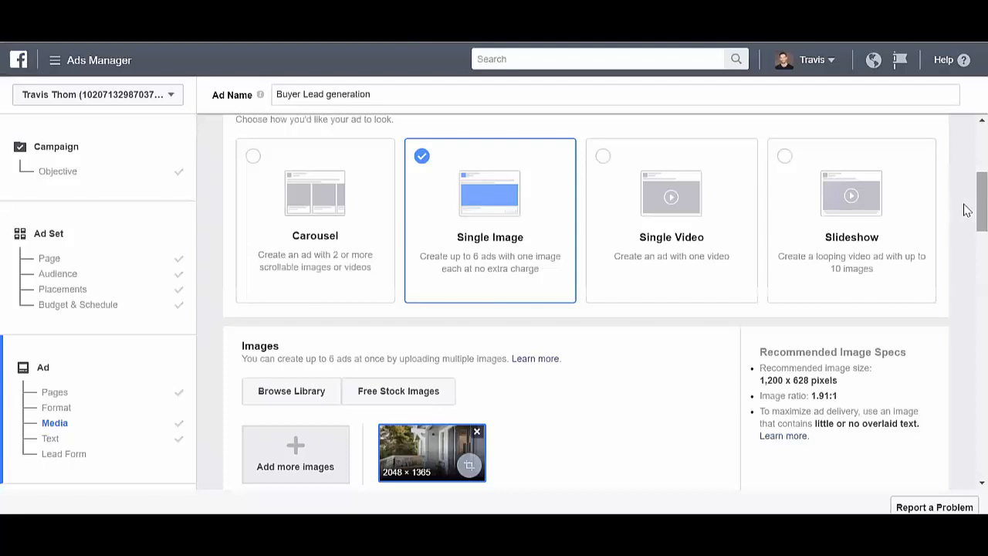
scroll(964, 208, down, 3)
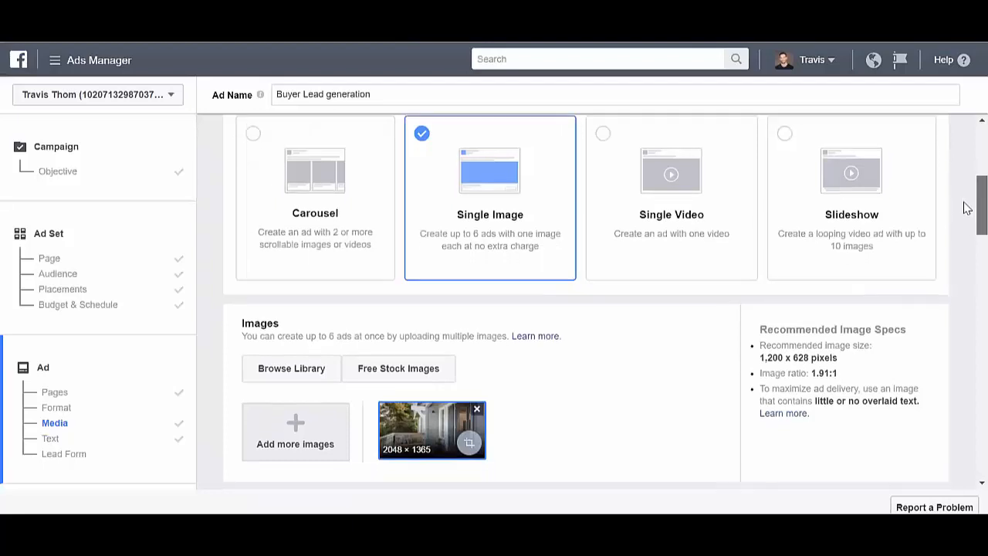
scroll(964, 247, down, 7)
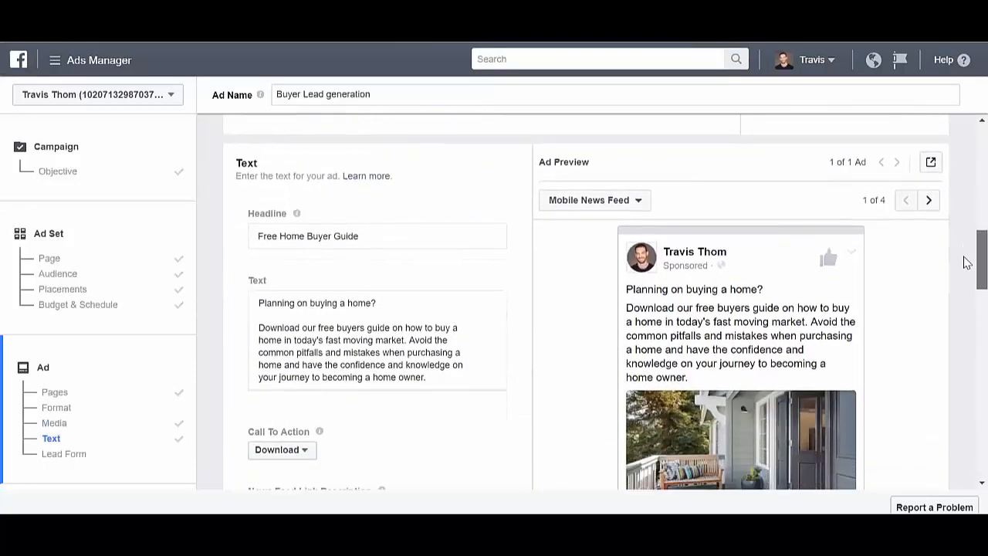
scroll(965, 265, down, 2)
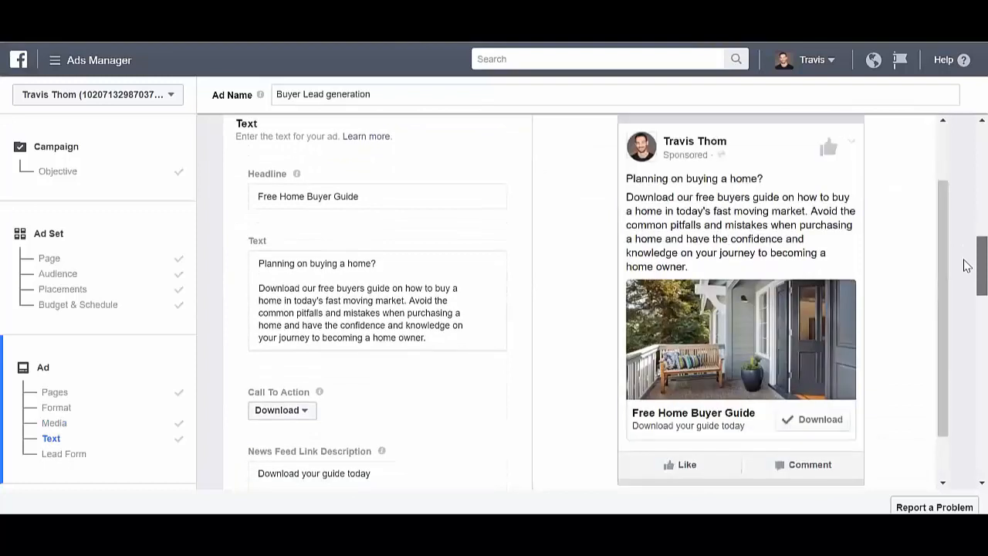
scroll(966, 263, up, 1)
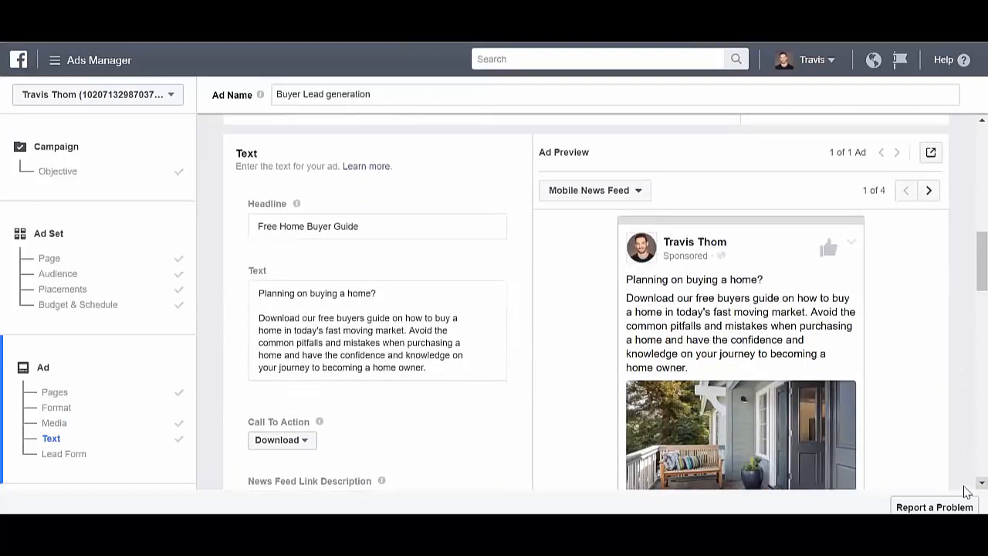
scroll(966, 492, down, 2)
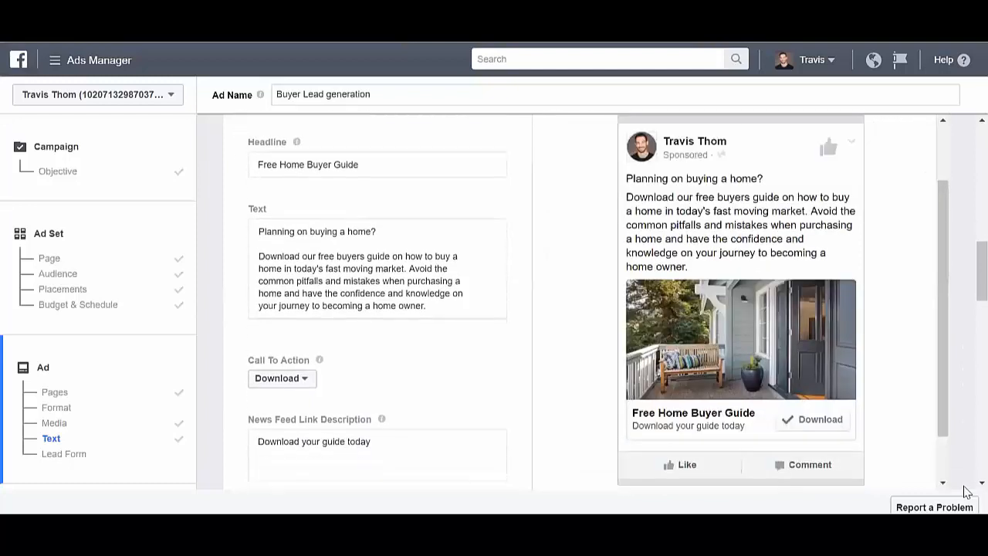